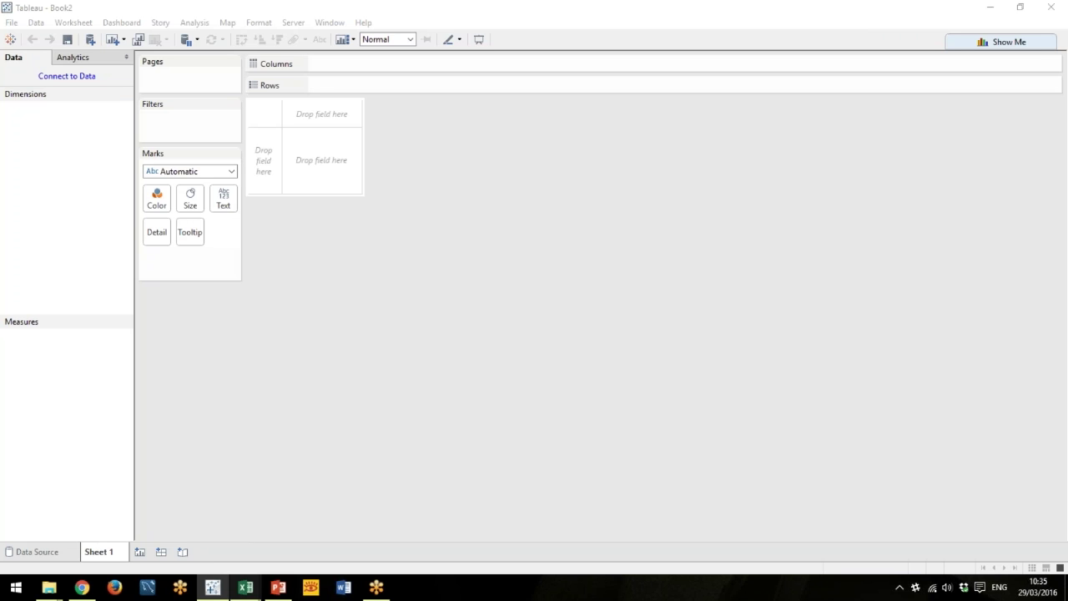
Switch to the browser to view the gaelicstats.com Dublin Kickout Map example.
{"action": "left_click", "coordinate": [81, 588]}
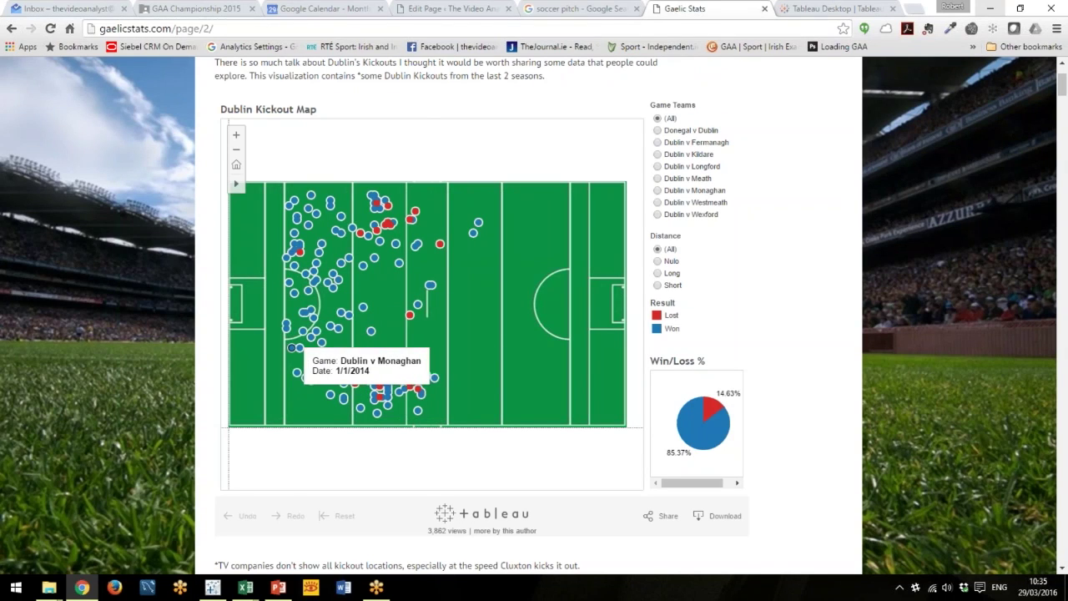
Inspect dots on the embedded Dublin Kickout Map showing won and lost kickouts.
{"action": "mouse_move", "coordinate": [367, 399]}
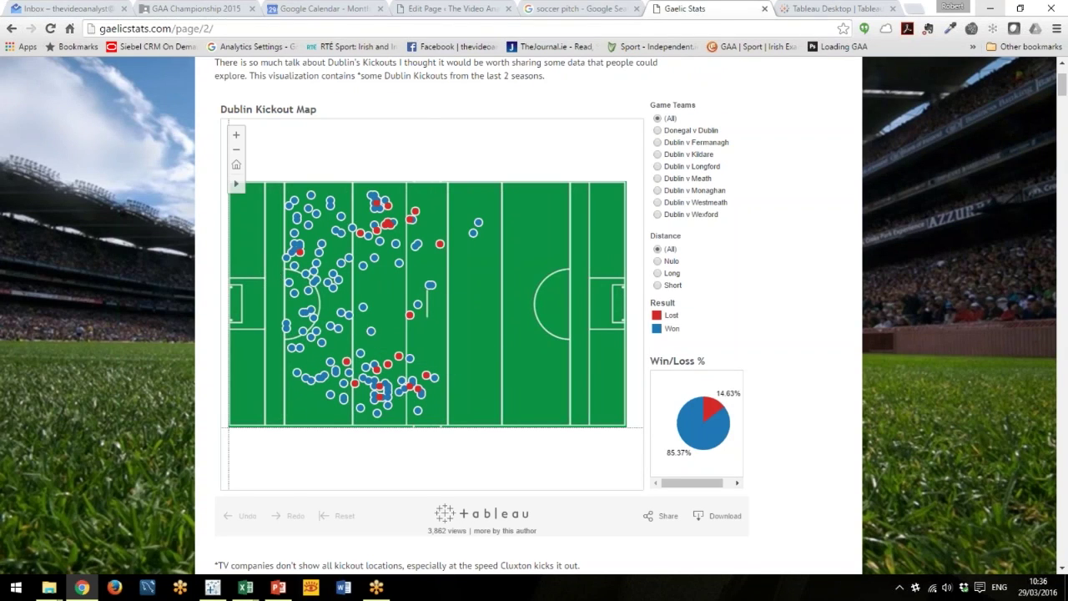
{"action": "mouse_move", "coordinate": [362, 269]}
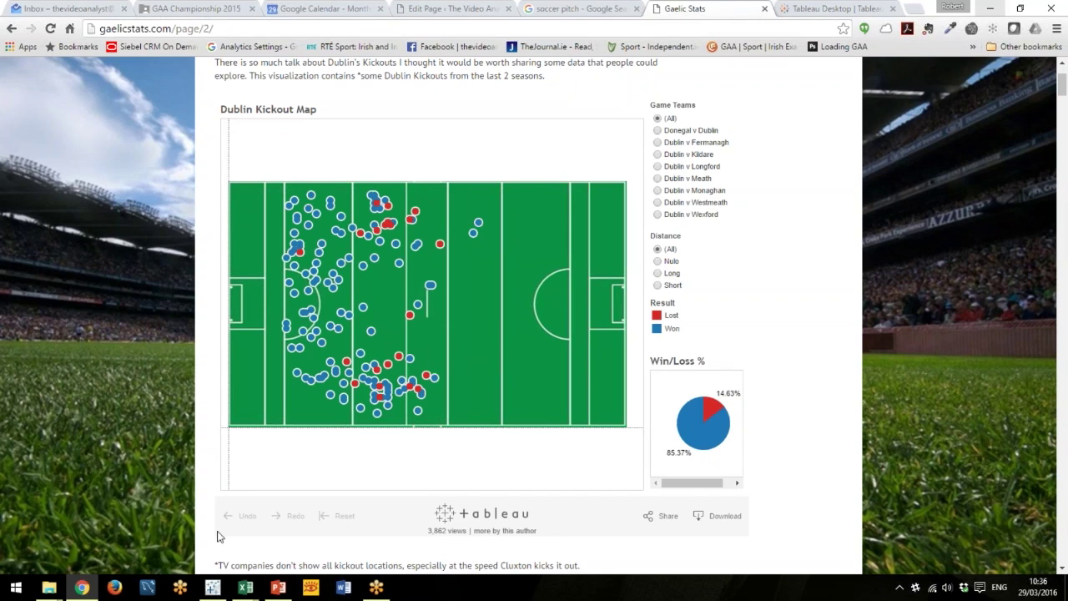
Back in Tableau, connect to the Tableau-Demo Excel workbook as the data source.
{"action": "left_click", "coordinate": [213, 587]}
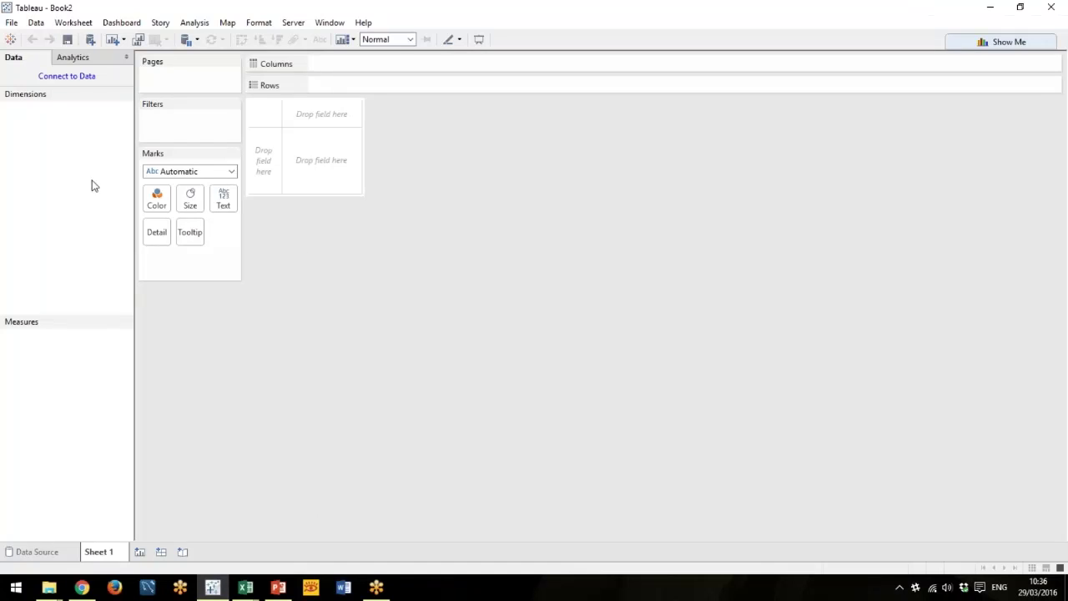
{"action": "left_click", "coordinate": [64, 79]}
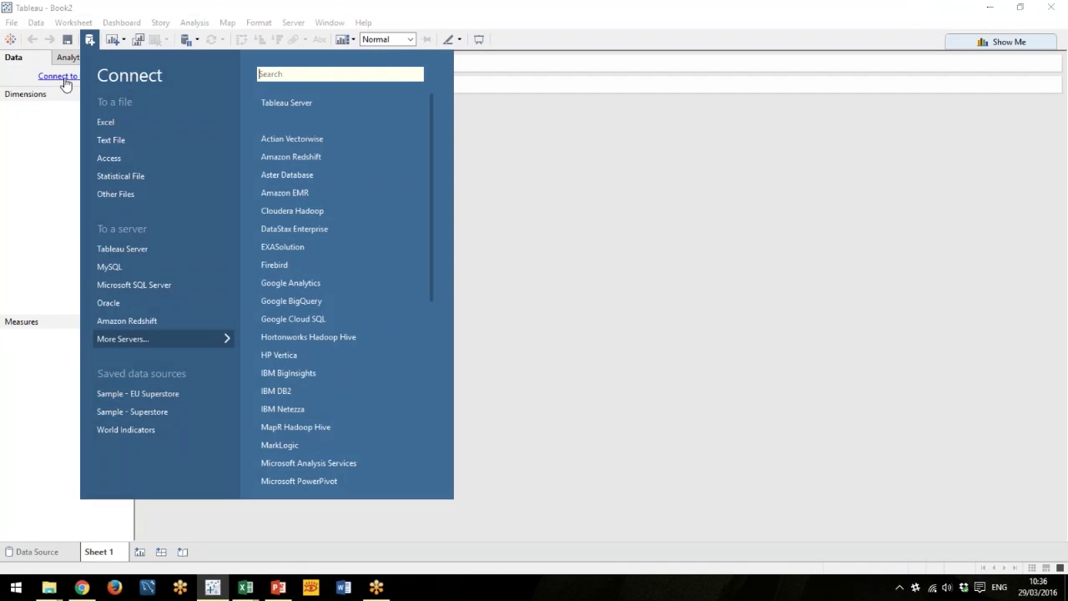
{"action": "left_click", "coordinate": [111, 125]}
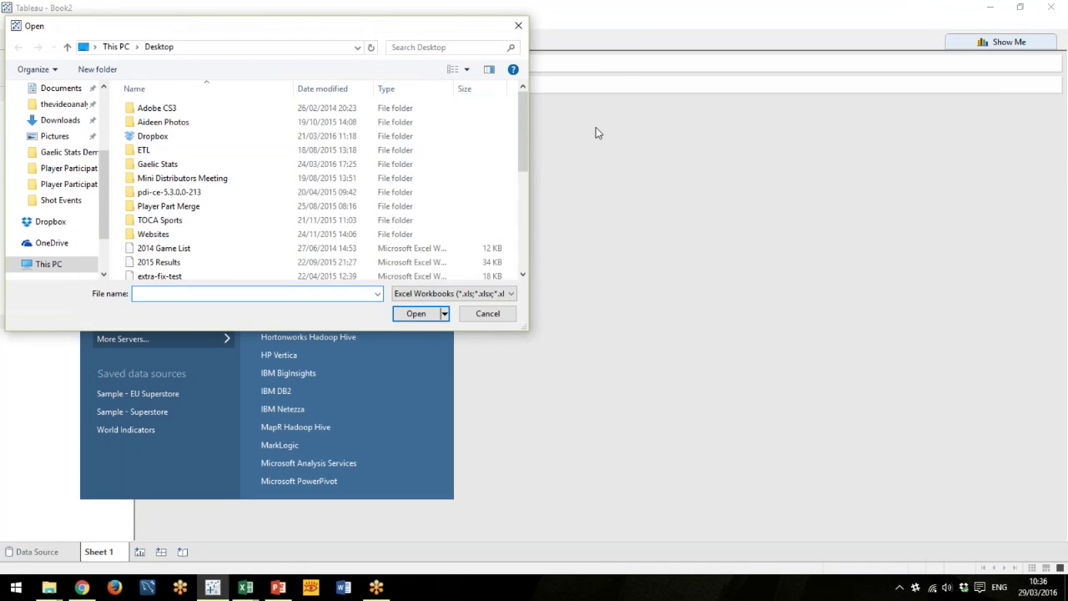
{"action": "scroll", "coordinate": [451, 150], "scroll_direction": "down", "scroll_amount": 3}
{"action": "scroll", "coordinate": [334, 217], "scroll_direction": "down", "scroll_amount": 2}
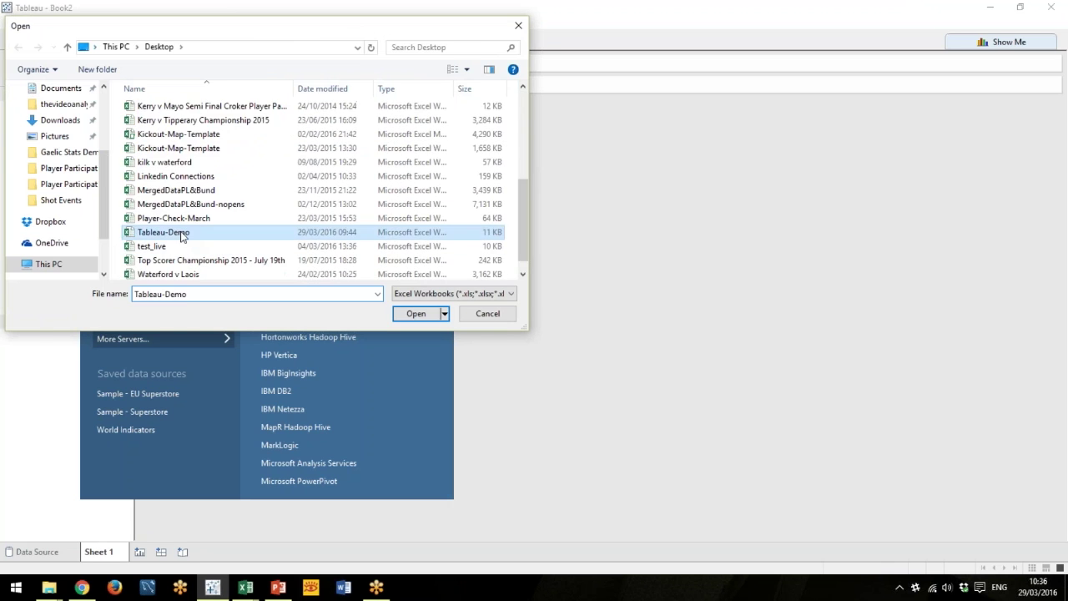
{"action": "double_click", "coordinate": [190, 233]}
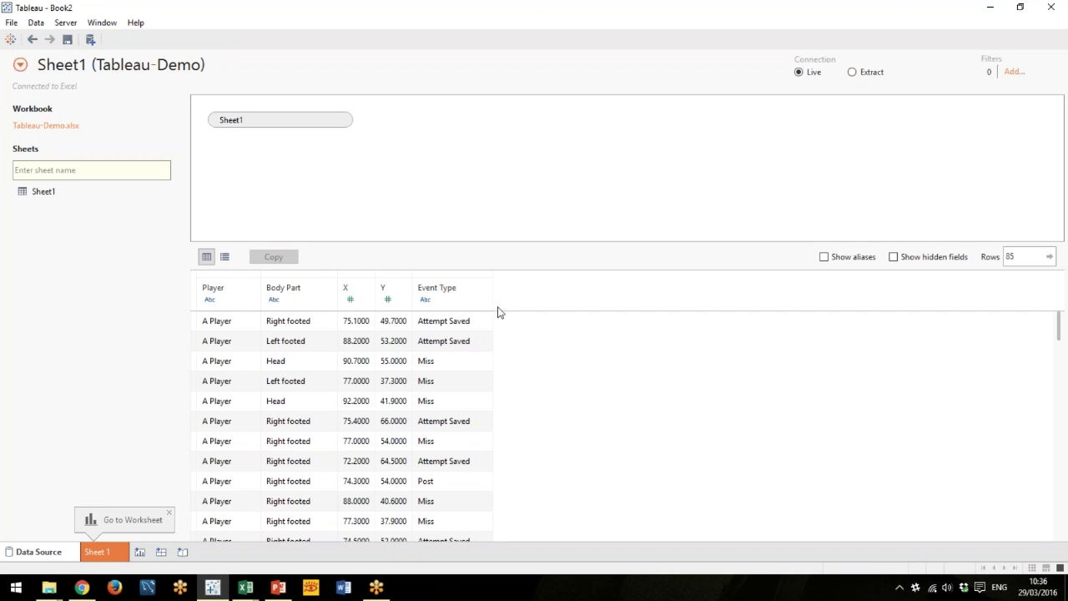
{"action": "scroll", "coordinate": [458, 413], "scroll_direction": "down", "scroll_amount": 5}
{"action": "scroll", "coordinate": [467, 407], "scroll_direction": "up", "scroll_amount": 5}
On Sheet 1, plot X on Columns and Y on Rows, with Aggregate Measures turned off.
{"action": "left_click", "coordinate": [115, 551]}
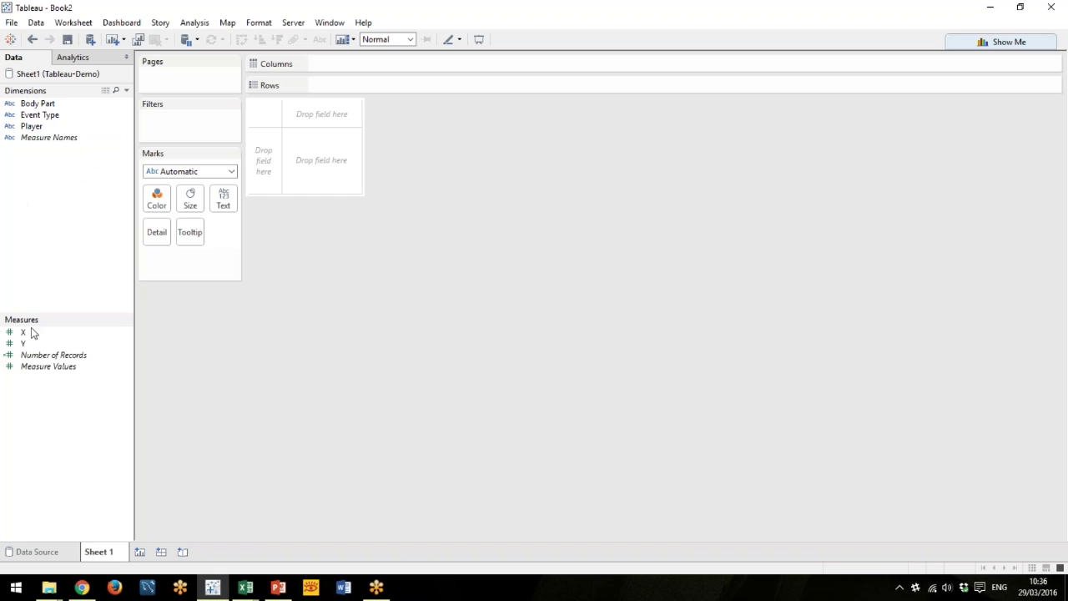
{"action": "left_click_drag", "start_coordinate": [32, 333], "coordinate": [363, 63]}
{"action": "left_click_drag", "start_coordinate": [35, 345], "coordinate": [351, 83]}
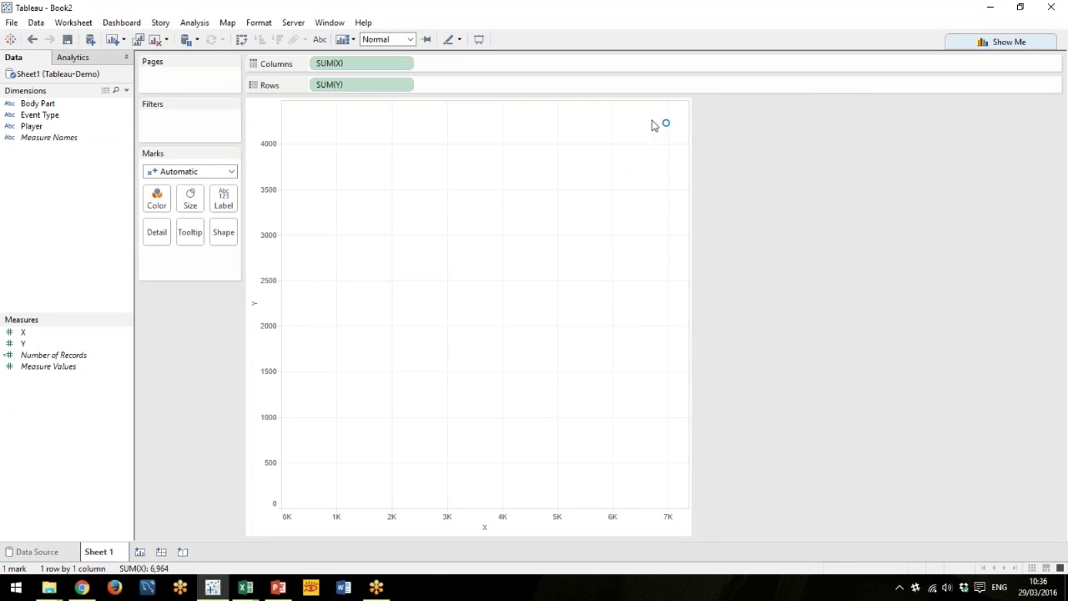
{"action": "left_click", "coordinate": [195, 25]}
{"action": "left_click", "coordinate": [225, 52]}
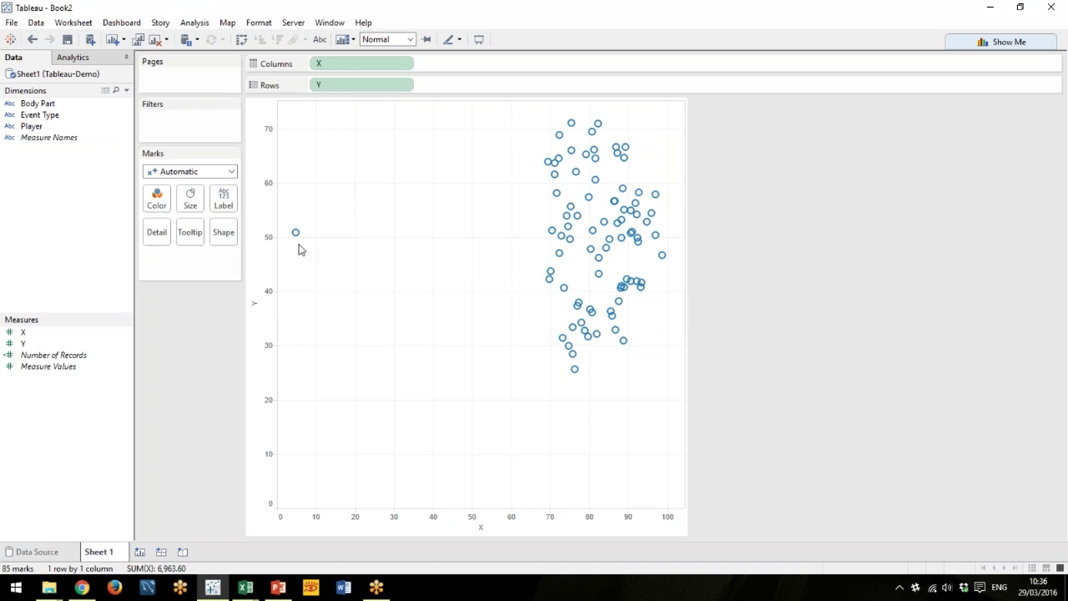
Add Soccer-Pitch.png as Sheet1's background image, with Right and Top set to 100.
{"action": "left_click", "coordinate": [227, 22]}
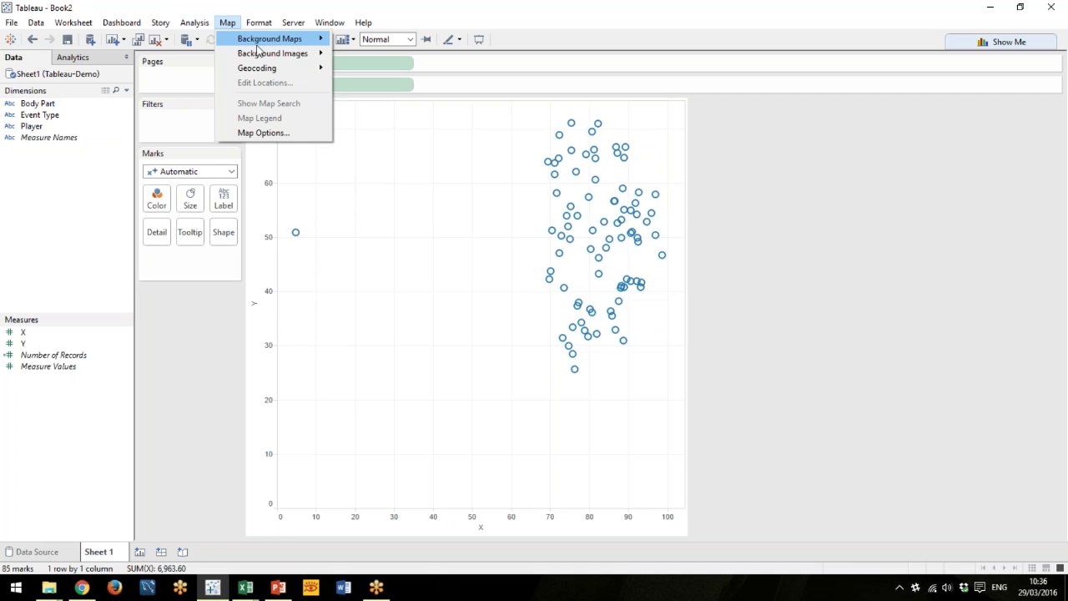
{"action": "mouse_move", "coordinate": [264, 55]}
{"action": "left_click", "coordinate": [359, 53]}
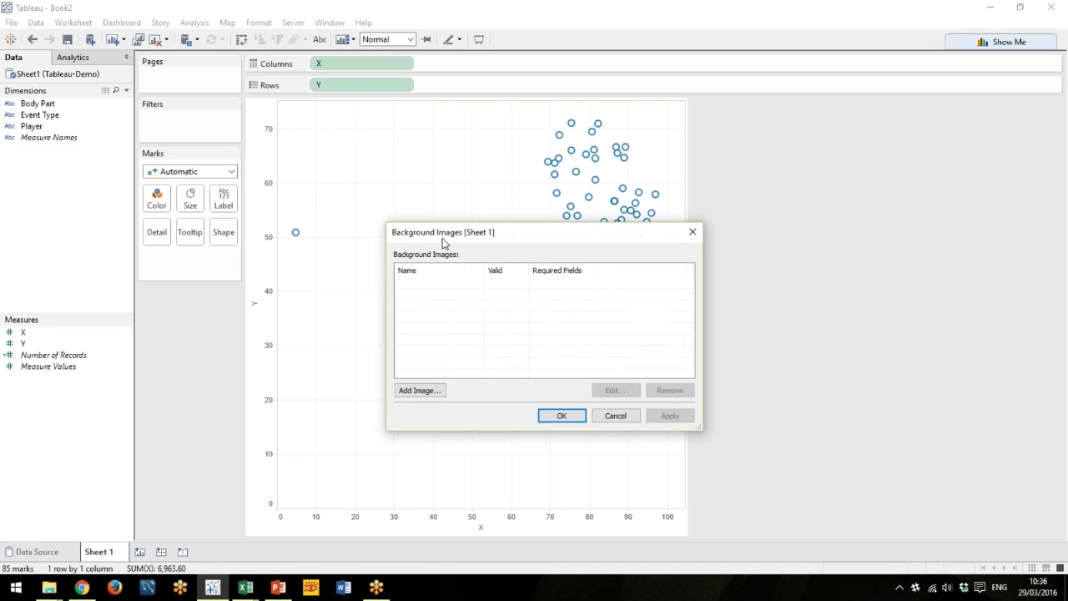
{"action": "left_click", "coordinate": [418, 390]}
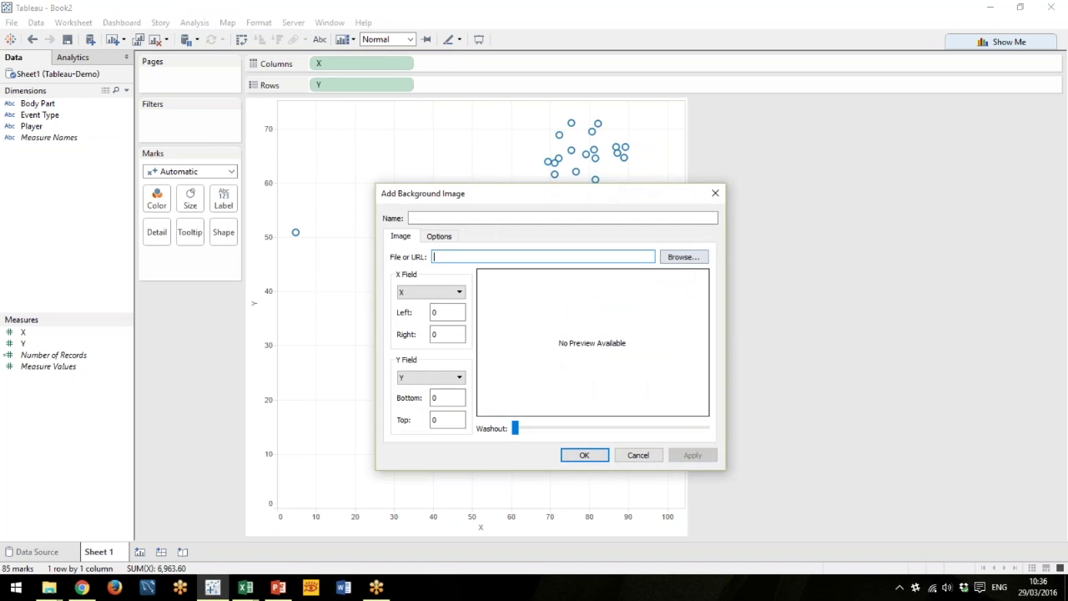
{"action": "left_click", "coordinate": [679, 258]}
{"action": "double_click", "coordinate": [542, 436]}
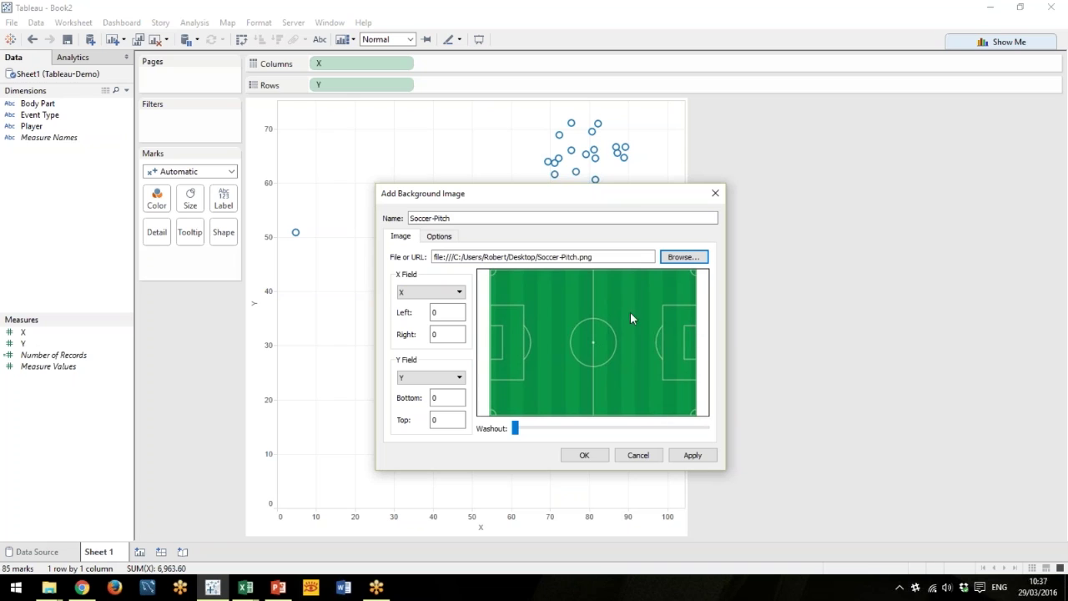
{"action": "double_click", "coordinate": [447, 334]}
{"action": "type", "text": "100"}
{"action": "key", "text": "Tab"}
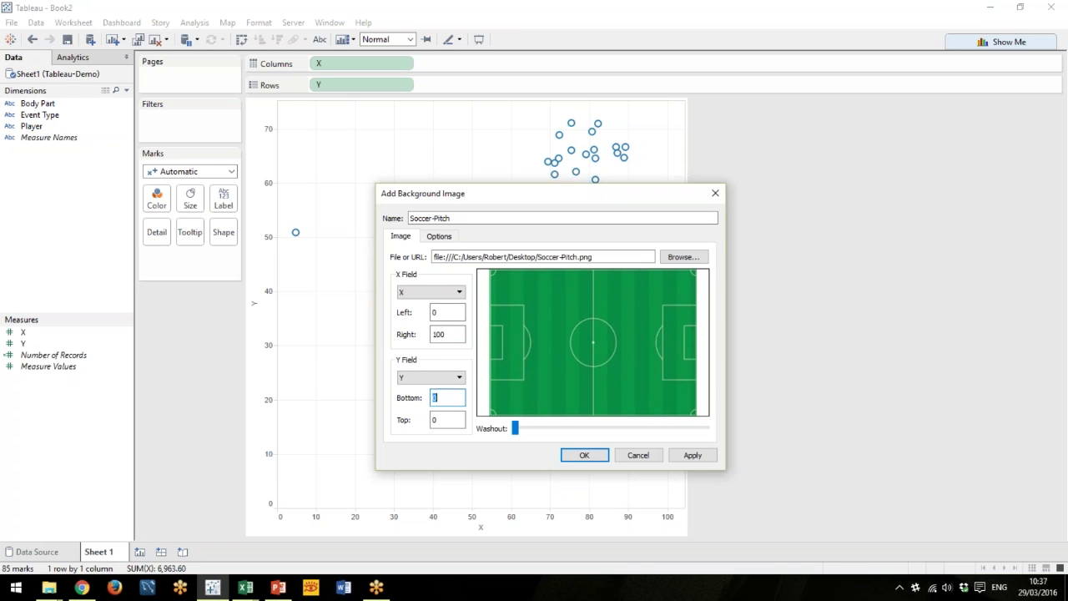
{"action": "type", "text": "100"}
{"action": "left_click", "coordinate": [592, 456]}
Apply the background image and fix the Y axis range to 0–100.
{"action": "left_click", "coordinate": [561, 416]}
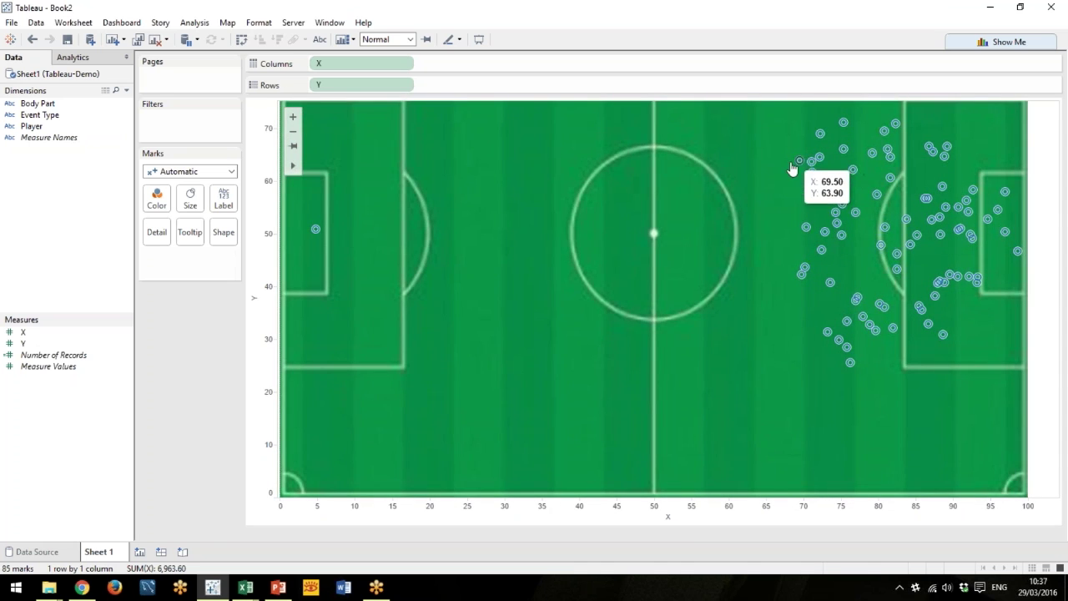
{"action": "mouse_move", "coordinate": [811, 160]}
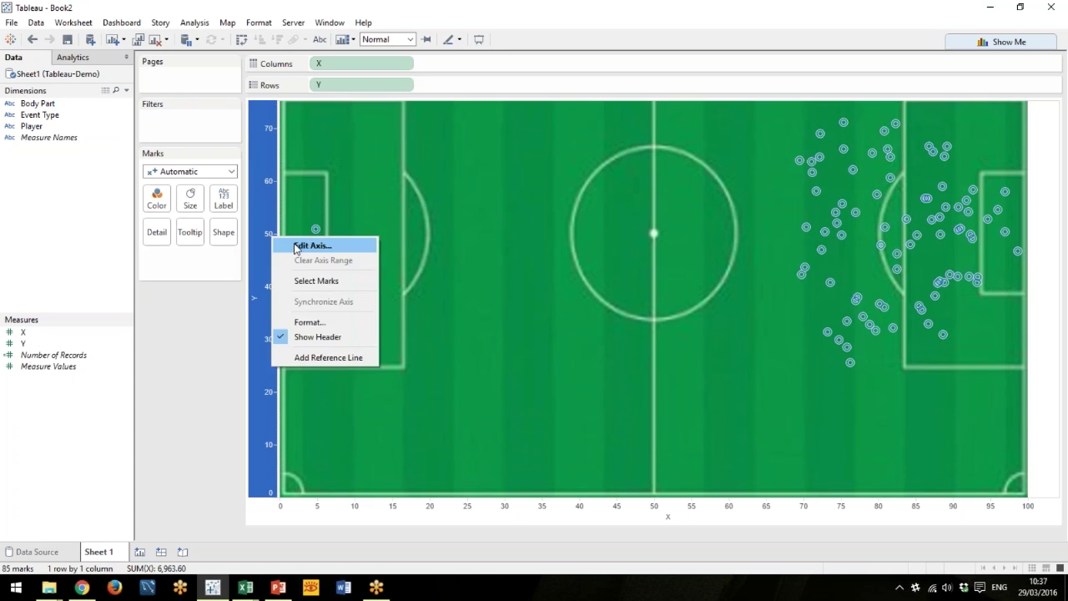
{"action": "double_click", "coordinate": [269, 243]}
{"action": "left_click", "coordinate": [414, 247]}
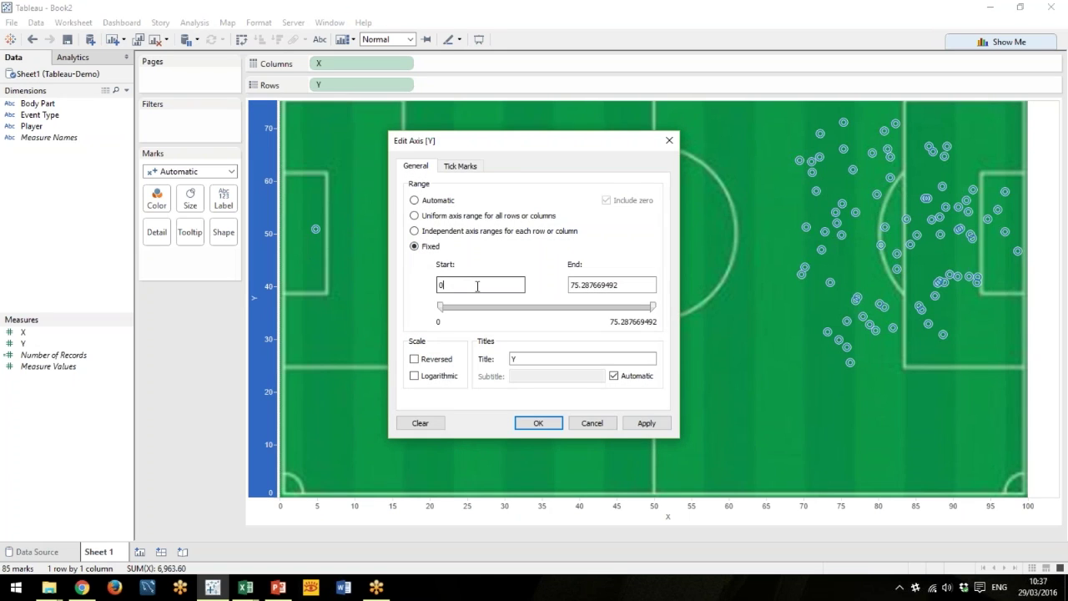
{"action": "double_click", "coordinate": [614, 285]}
{"action": "type", "text": "100"}
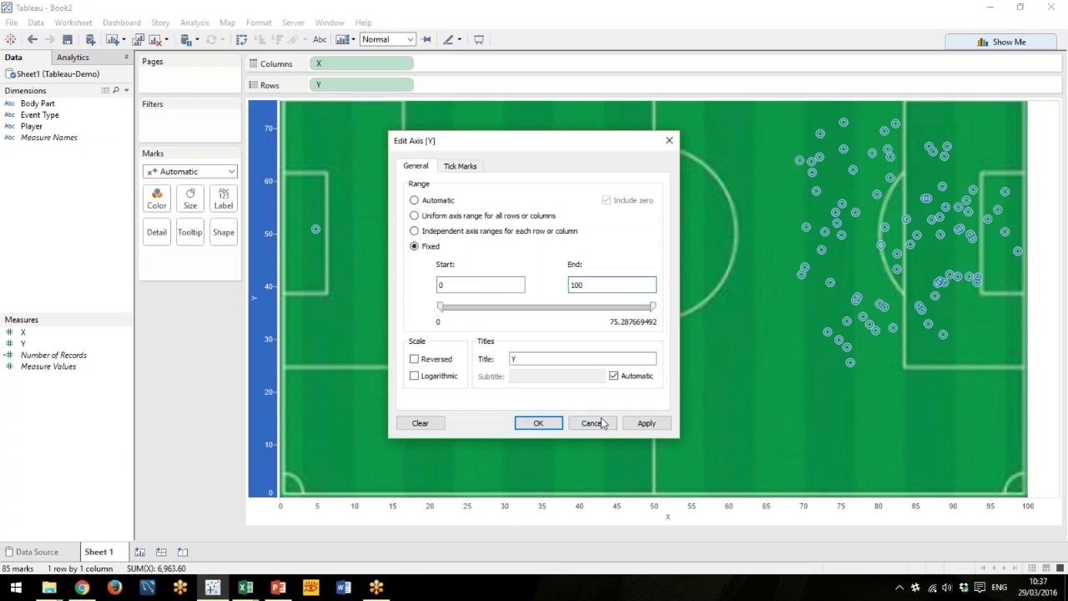
{"action": "left_click", "coordinate": [536, 422]}
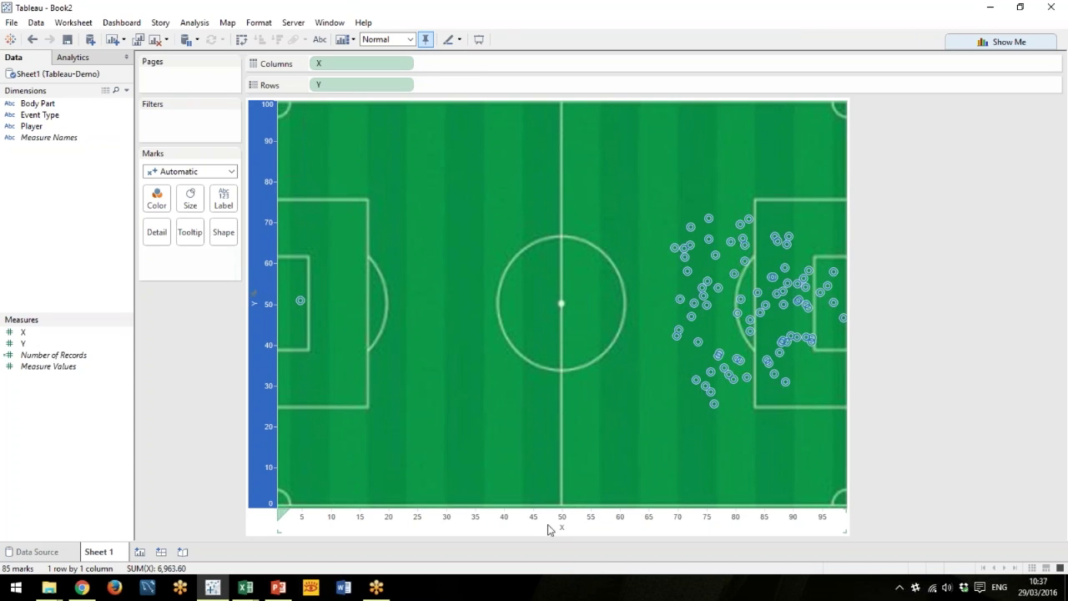
Fix the X axis range to 0–100.
{"action": "right_click", "coordinate": [538, 523]}
{"action": "left_click", "coordinate": [572, 400]}
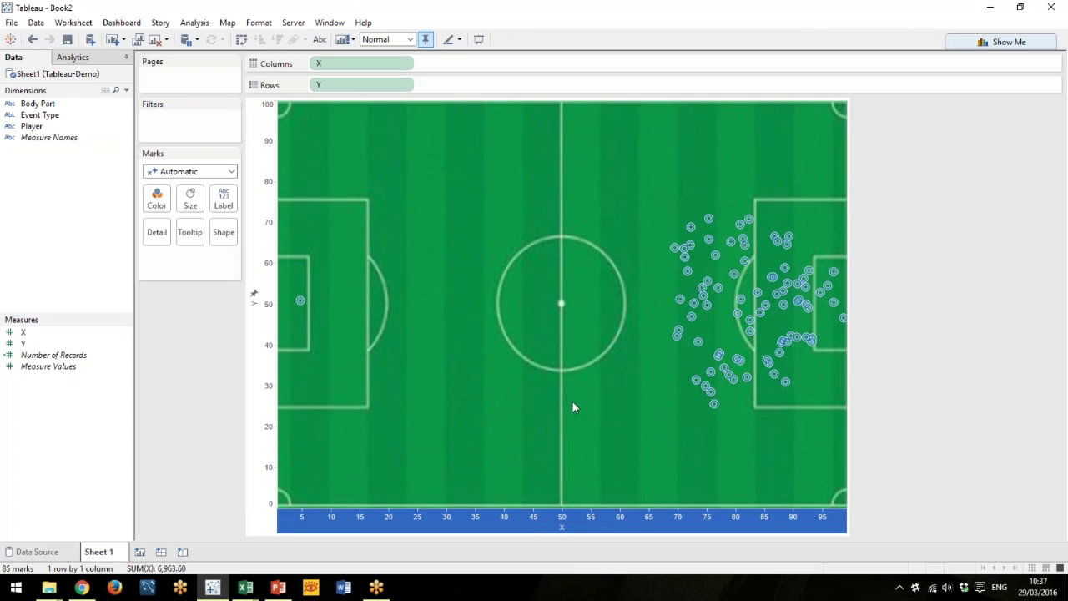
{"action": "left_click", "coordinate": [414, 246]}
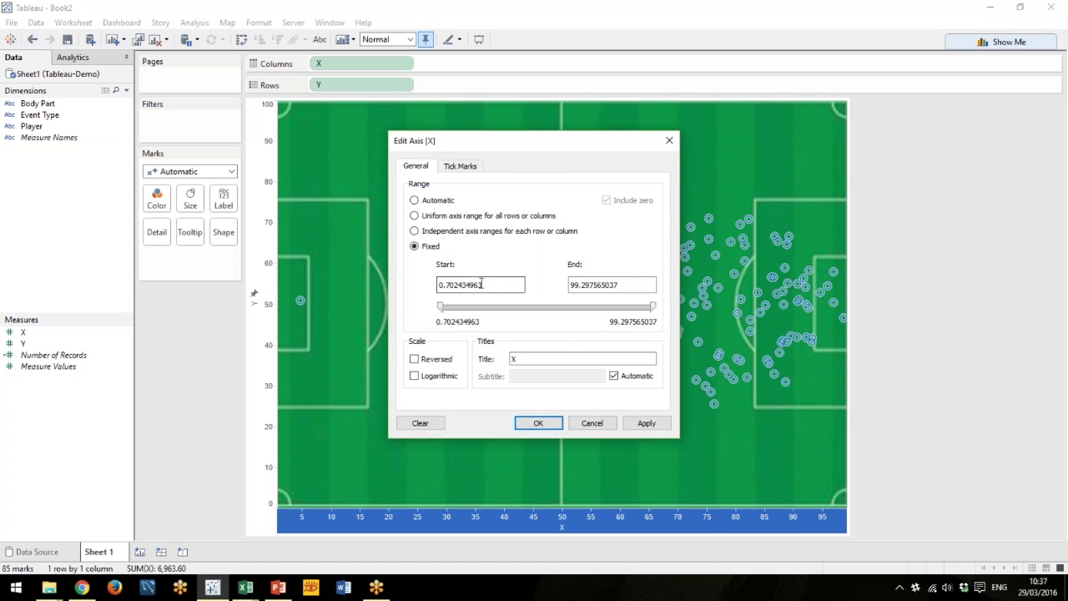
{"action": "left_click_drag", "start_coordinate": [488, 285], "coordinate": [421, 281]}
{"action": "type", "text": "0"}
{"action": "key", "text": "Tab"}
{"action": "type", "text": "1"}
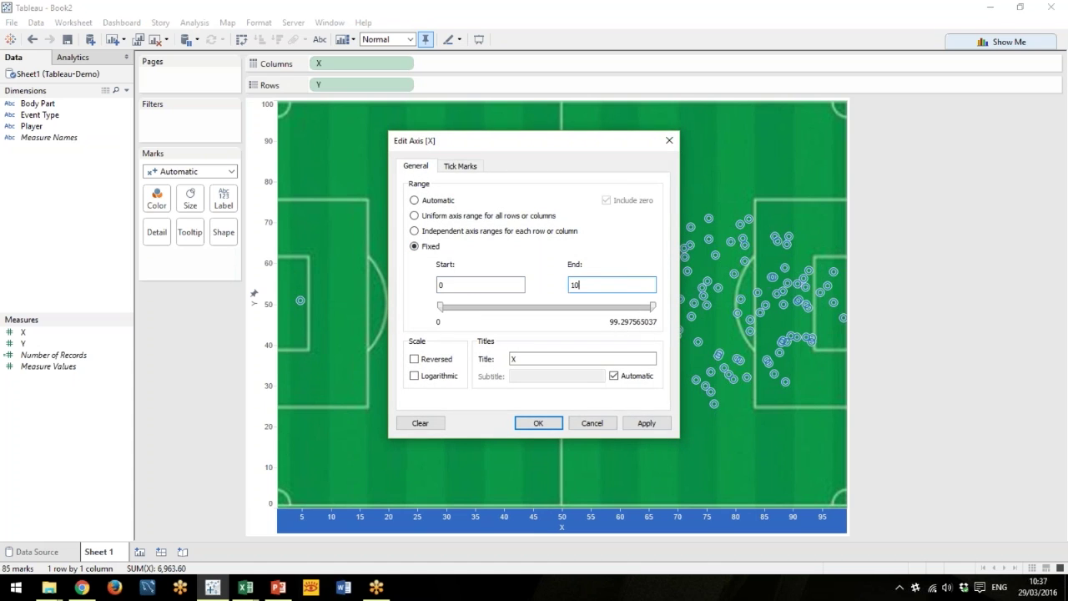
{"action": "left_click", "coordinate": [655, 423]}
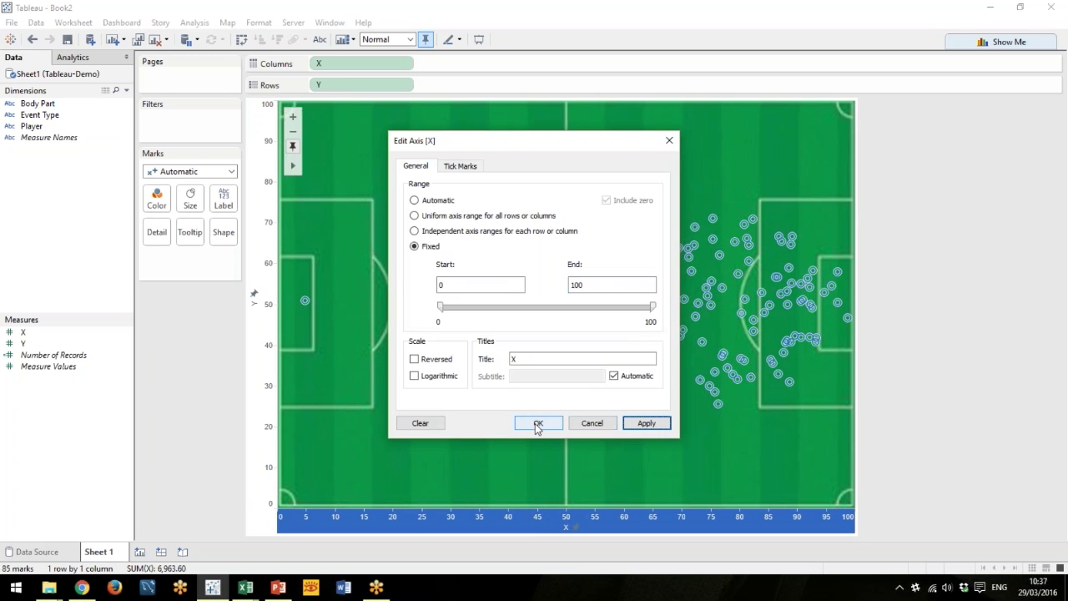
{"action": "left_click", "coordinate": [527, 427]}
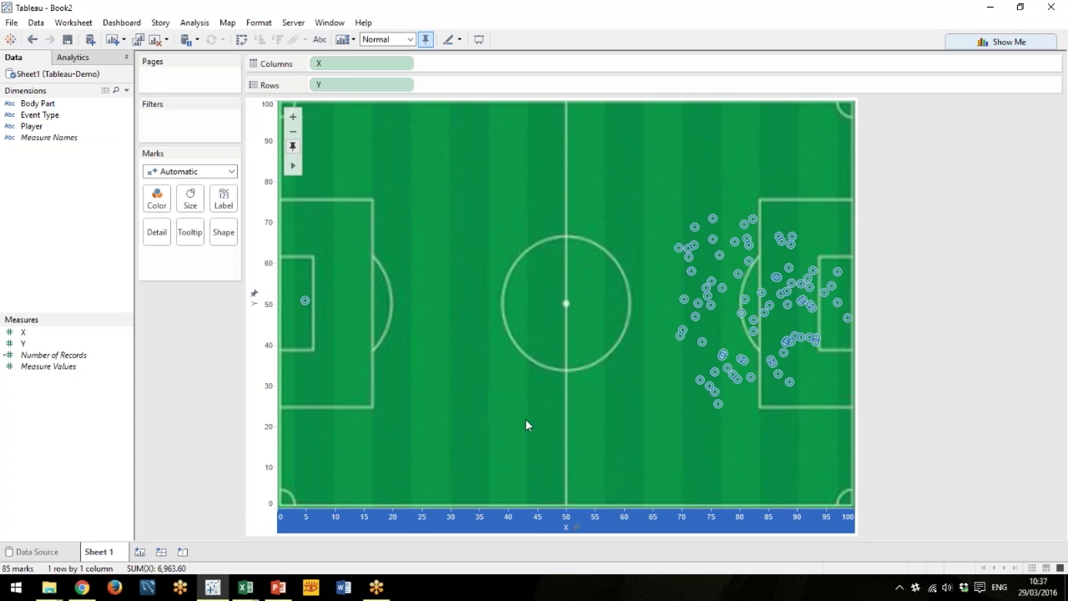
Hide the Y and X axis headers, leaving only the pitch and shot marks.
{"action": "right_click", "coordinate": [265, 305]}
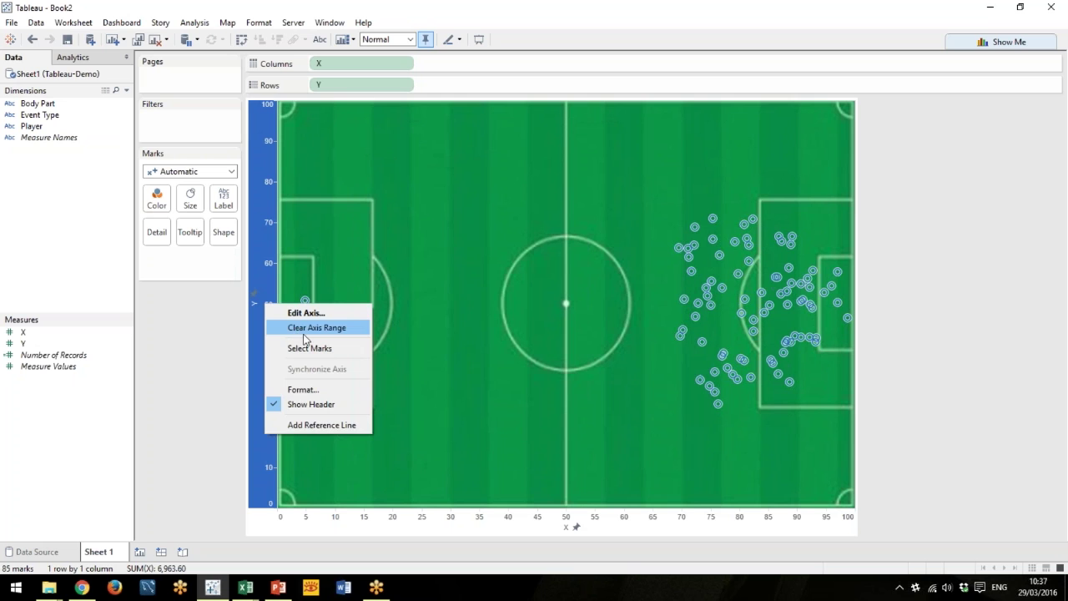
{"action": "left_click", "coordinate": [306, 405]}
{"action": "right_click", "coordinate": [571, 516]}
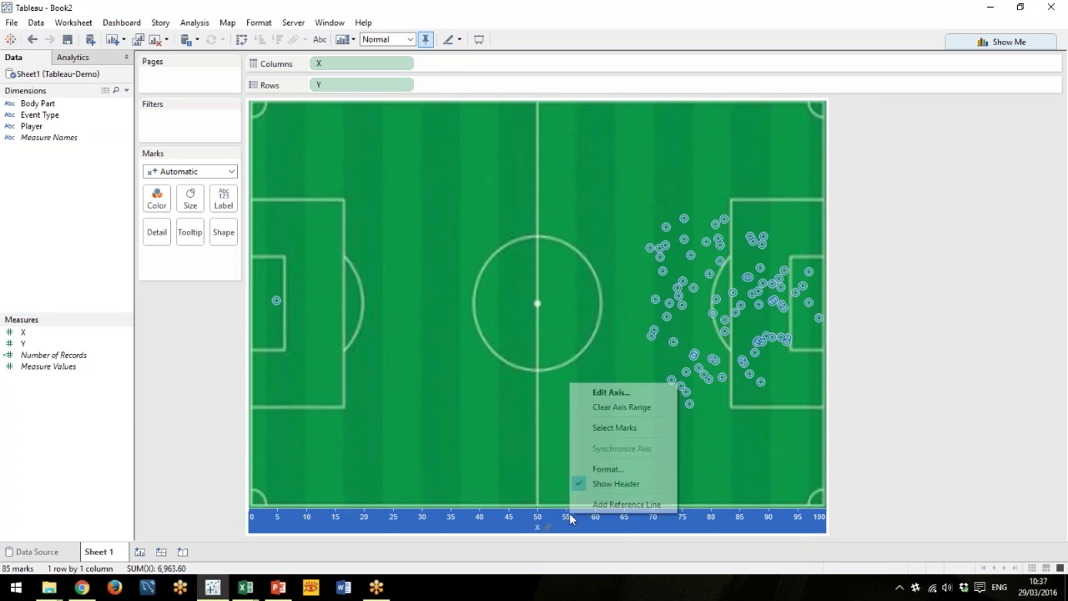
{"action": "left_click", "coordinate": [614, 484]}
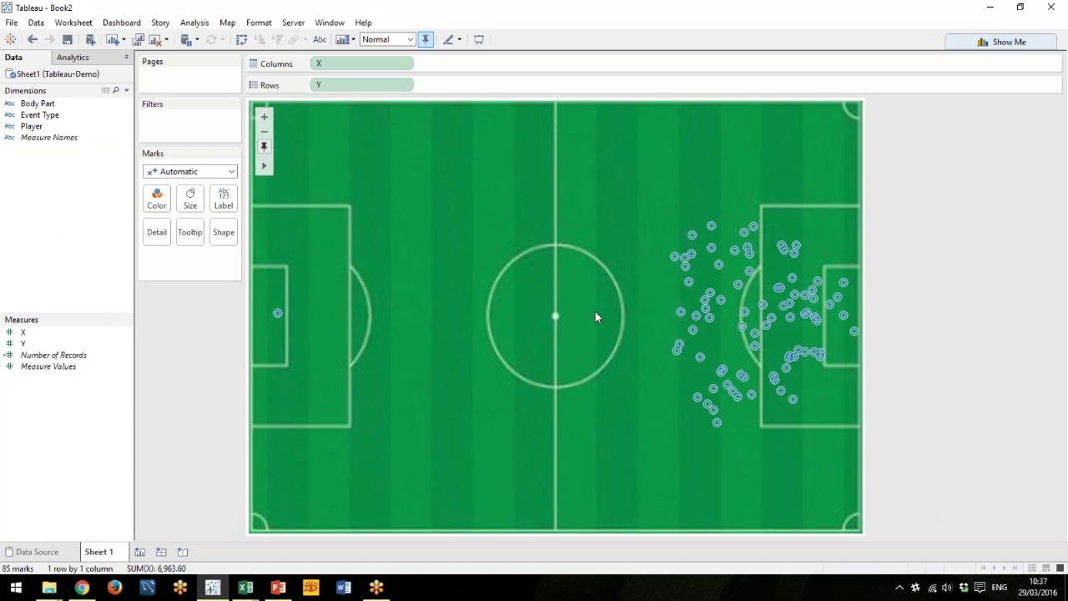
{"action": "mouse_move", "coordinate": [732, 227]}
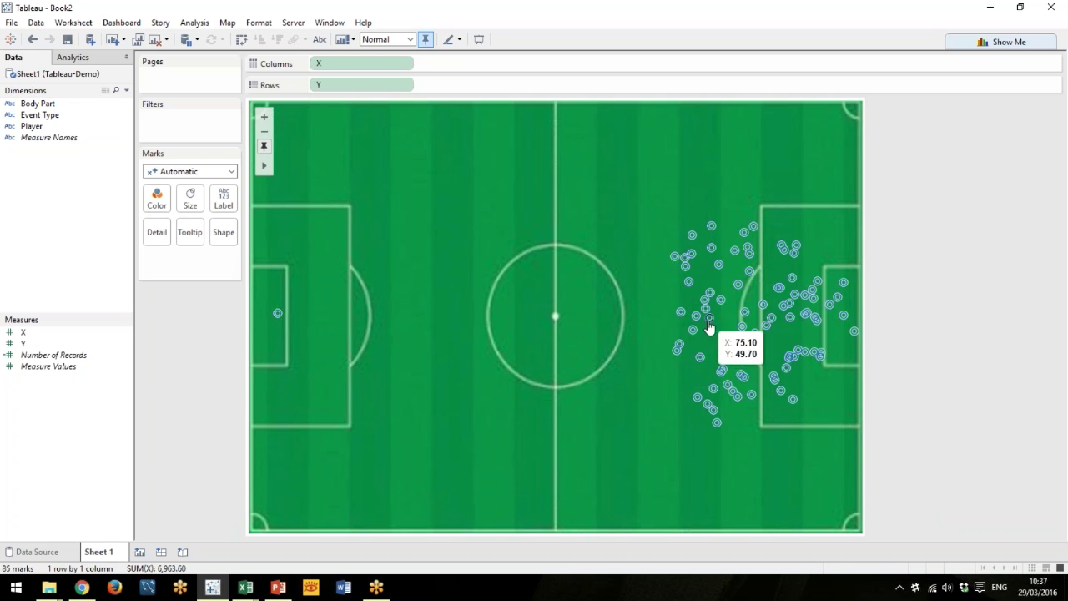
{"action": "mouse_move", "coordinate": [686, 322]}
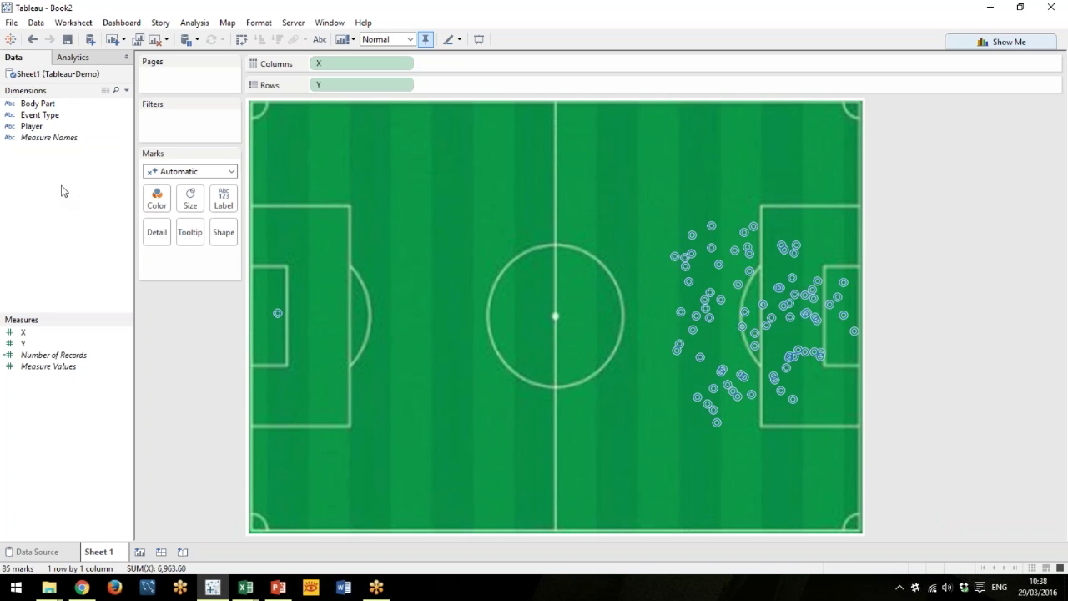
Colour the shots by Event Type and draw them as slightly larger filled circles.
{"action": "left_click_drag", "start_coordinate": [38, 114], "coordinate": [159, 204]}
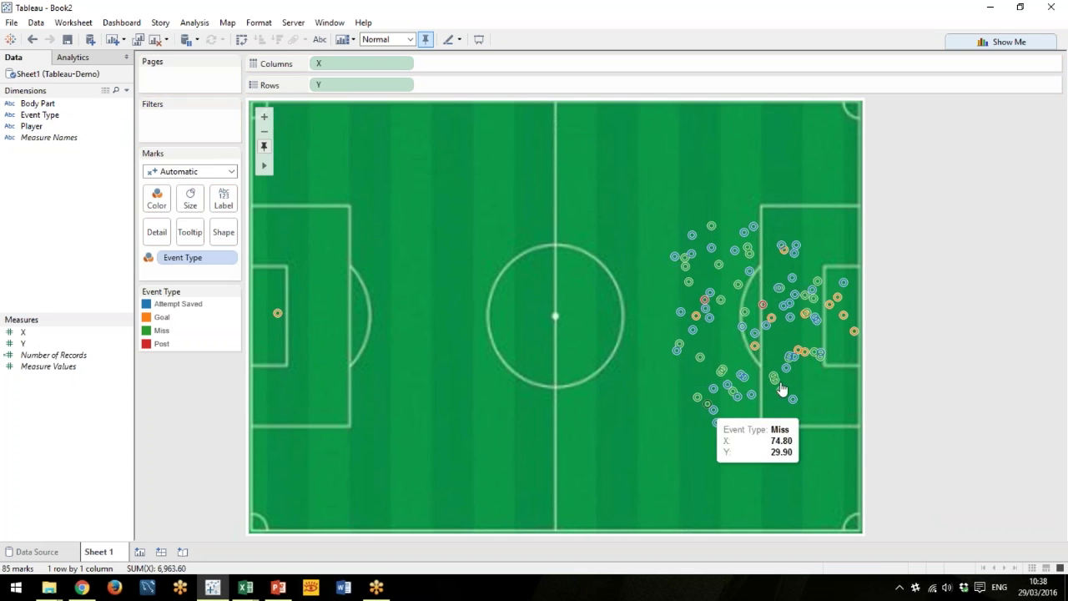
{"action": "left_click", "coordinate": [232, 171]}
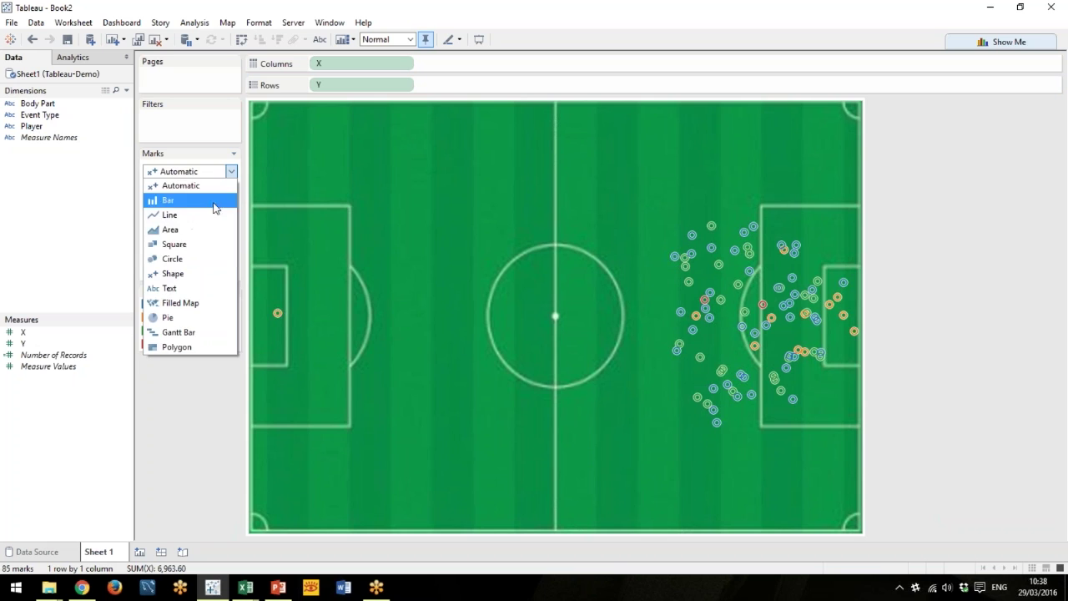
{"action": "left_click", "coordinate": [177, 259]}
{"action": "left_click", "coordinate": [191, 200]}
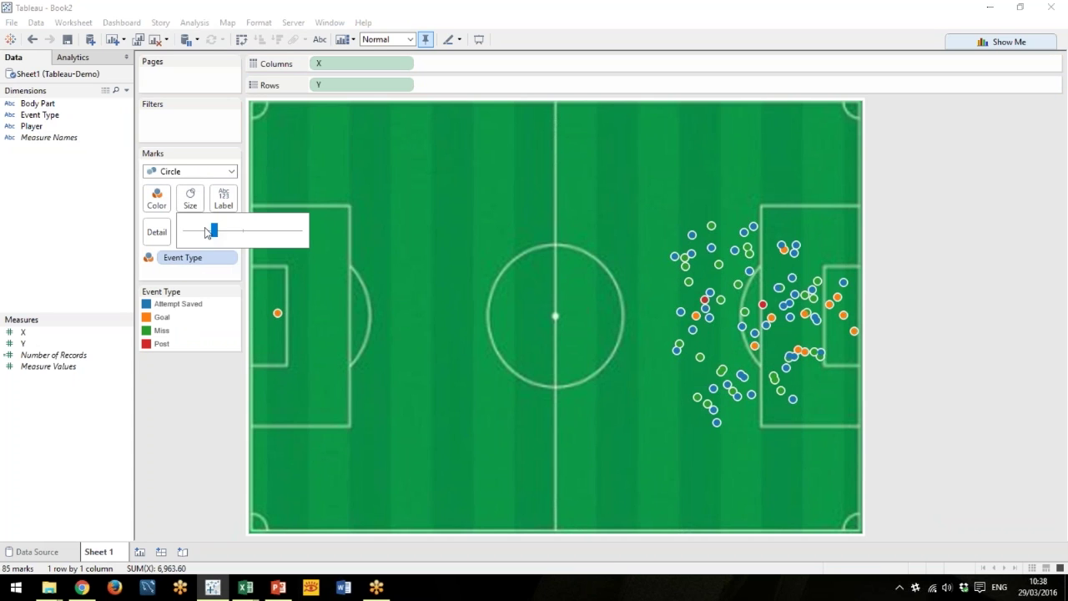
{"action": "left_click_drag", "start_coordinate": [211, 241], "coordinate": [225, 236]}
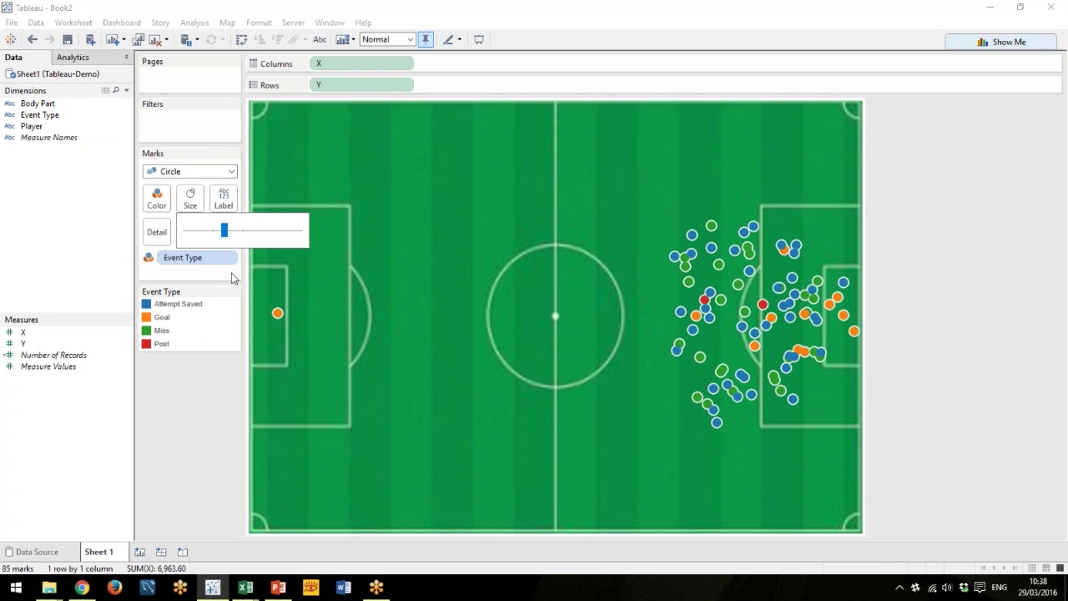
Highlight Attempt Saved, Goal, Miss and Post shots in turn, then clear the highlight.
{"action": "left_click", "coordinate": [172, 303]}
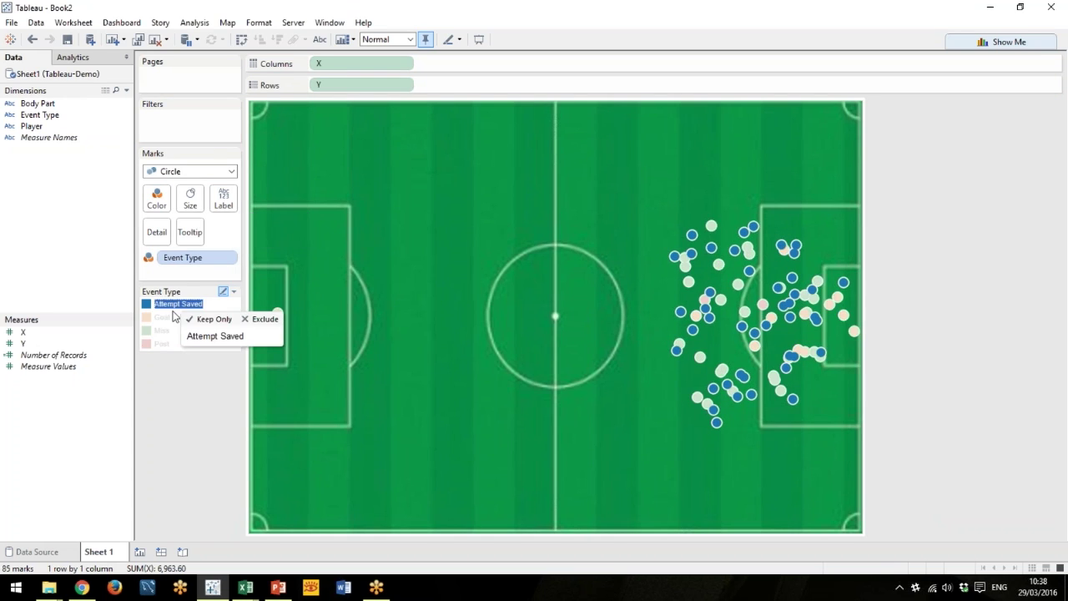
{"action": "left_click", "coordinate": [167, 317]}
{"action": "left_click", "coordinate": [166, 330]}
{"action": "left_click", "coordinate": [162, 343]}
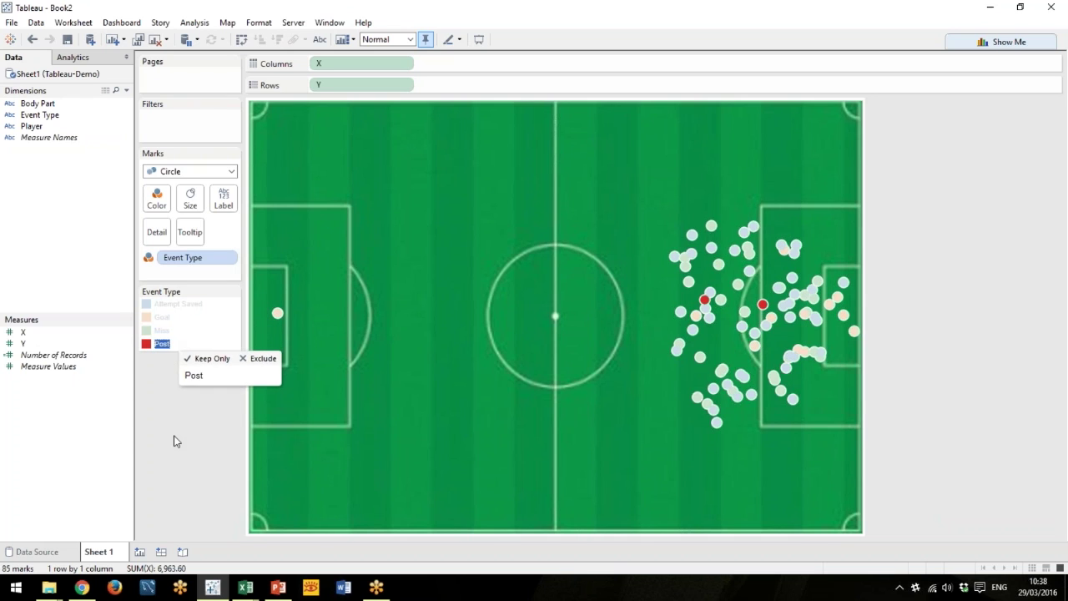
{"action": "left_click", "coordinate": [176, 440]}
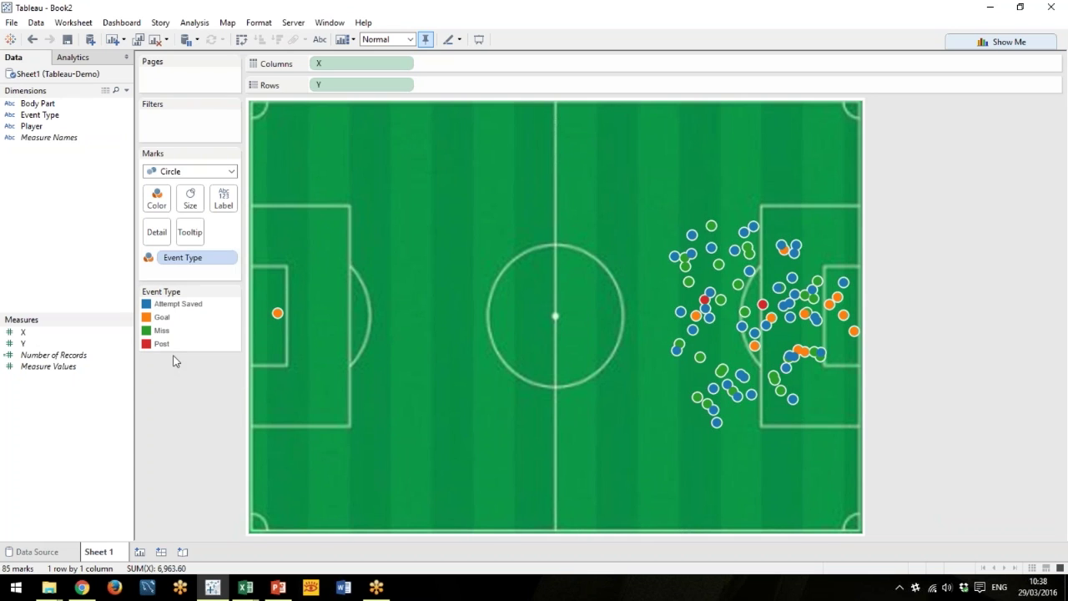
Add Player and Body Part to the Marks card's Detail.
{"action": "mouse_move", "coordinate": [709, 318]}
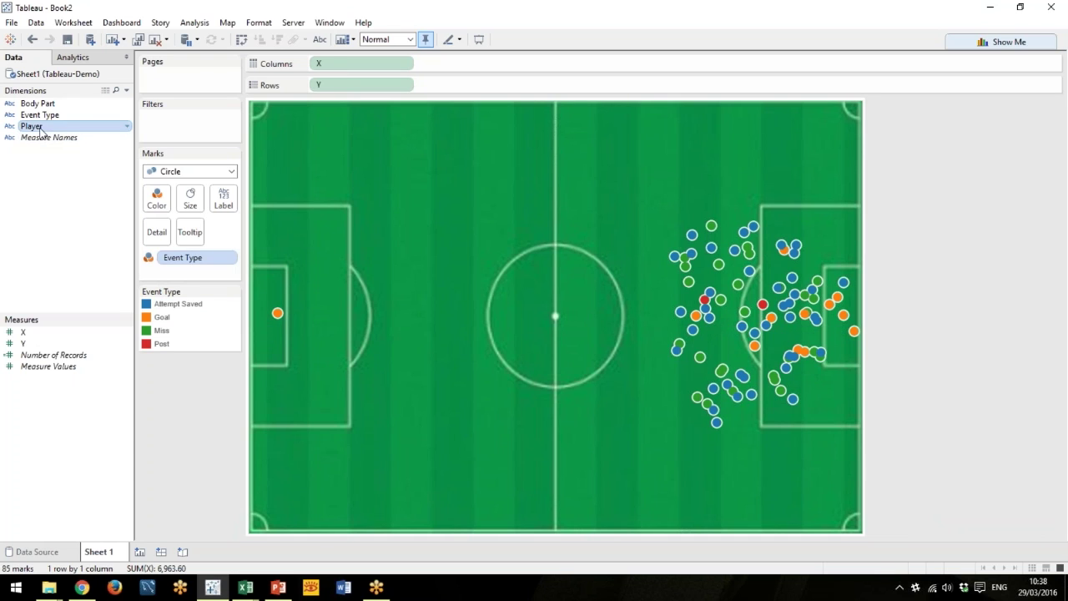
{"action": "left_click_drag", "start_coordinate": [32, 126], "coordinate": [197, 236]}
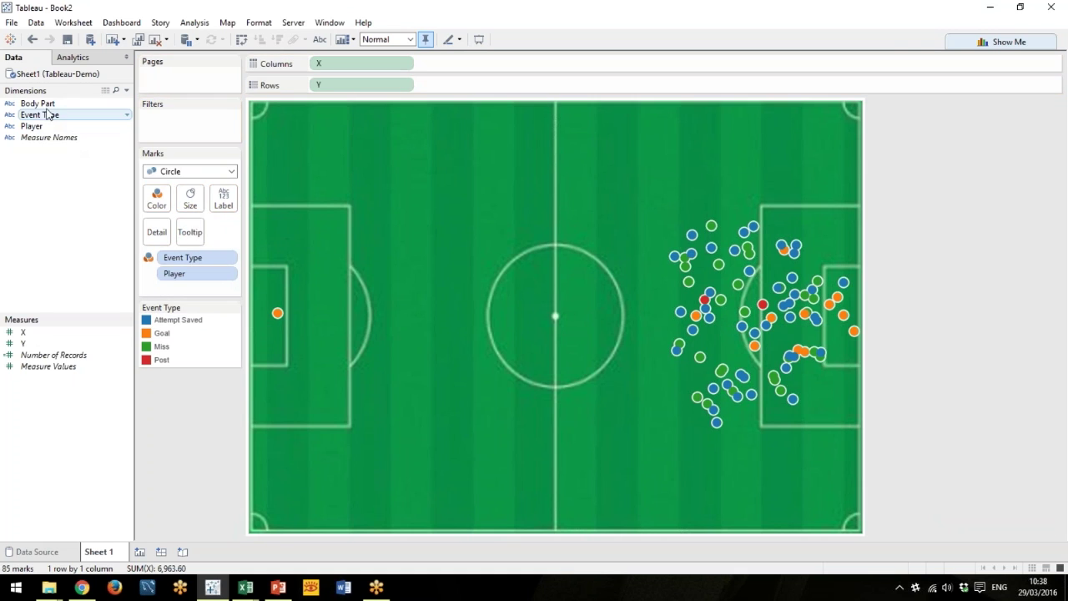
{"action": "left_click_drag", "start_coordinate": [38, 104], "coordinate": [192, 238]}
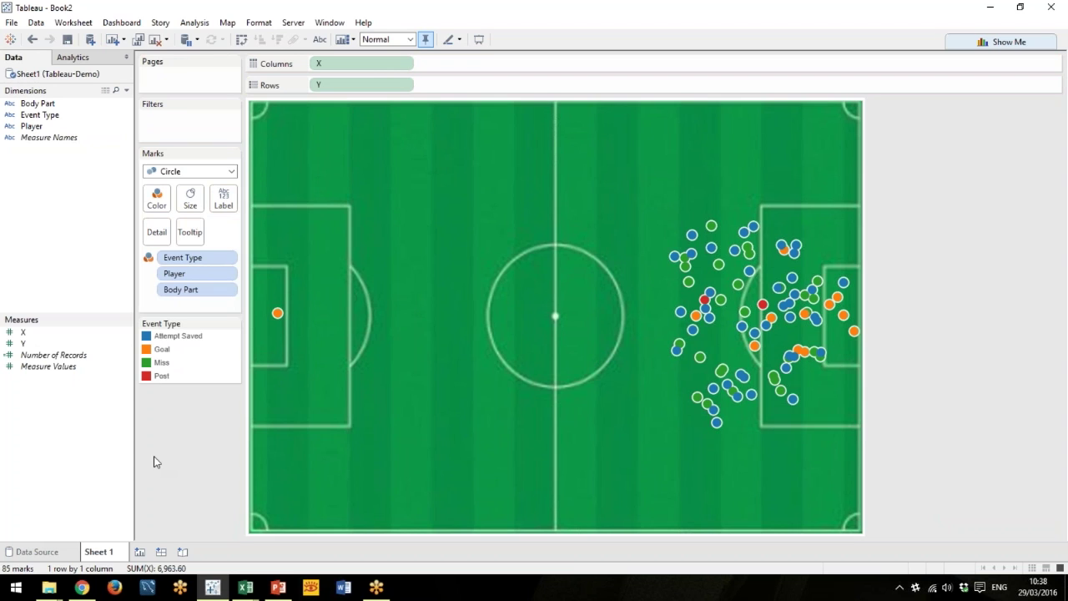
Show quick filters for Body Part and Player.
{"action": "right_click", "coordinate": [38, 104]}
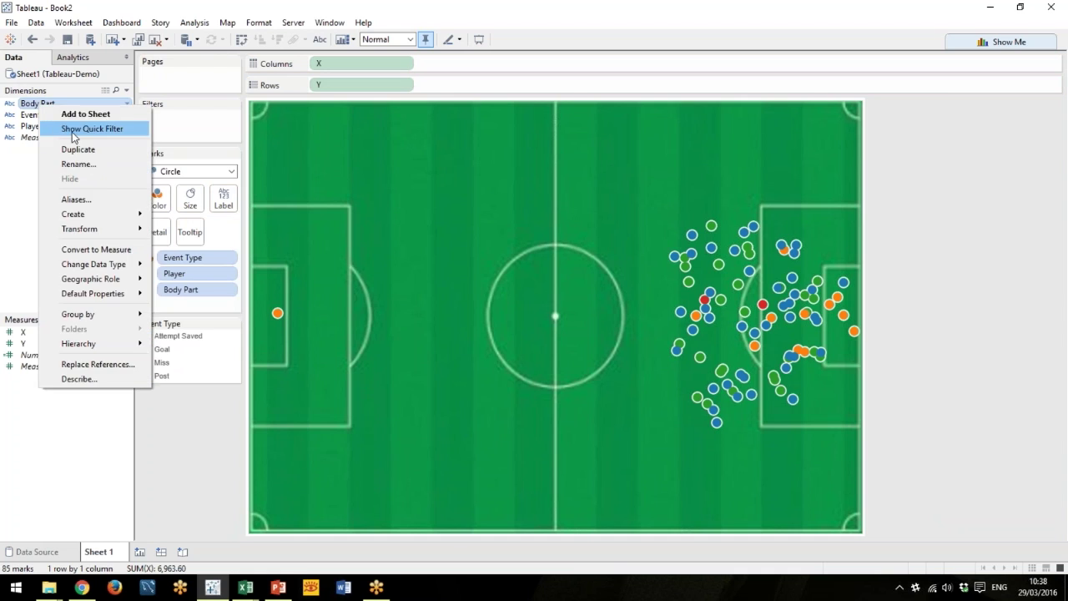
{"action": "left_click", "coordinate": [50, 128]}
{"action": "right_click", "coordinate": [34, 127]}
{"action": "left_click", "coordinate": [84, 154]}
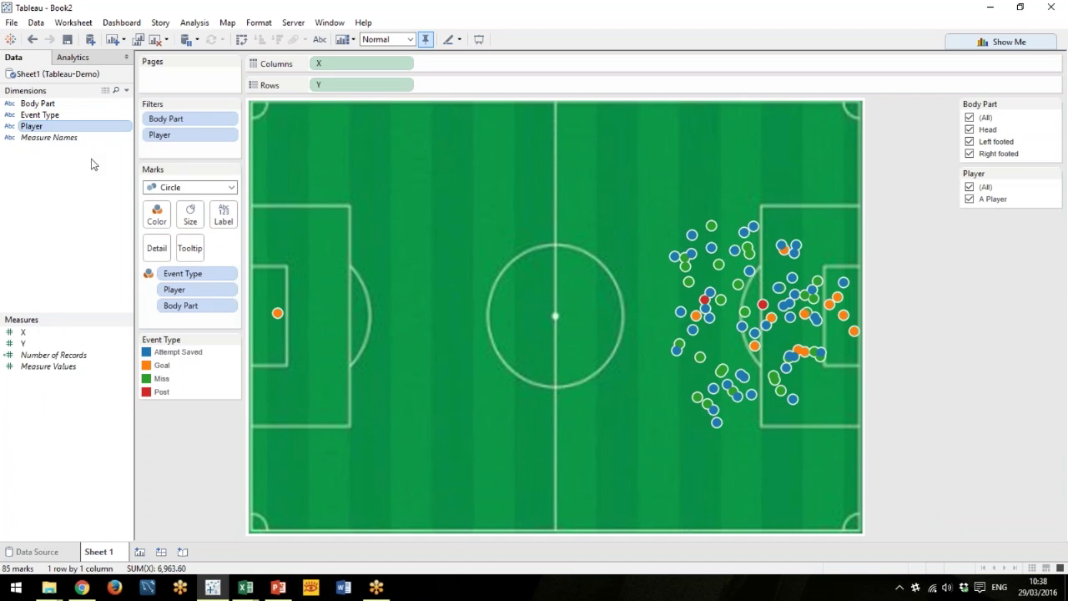
Try the Body Part filter with Head, Left and Right footed, then recheck (All).
{"action": "left_click", "coordinate": [970, 130]}
{"action": "left_click", "coordinate": [969, 142]}
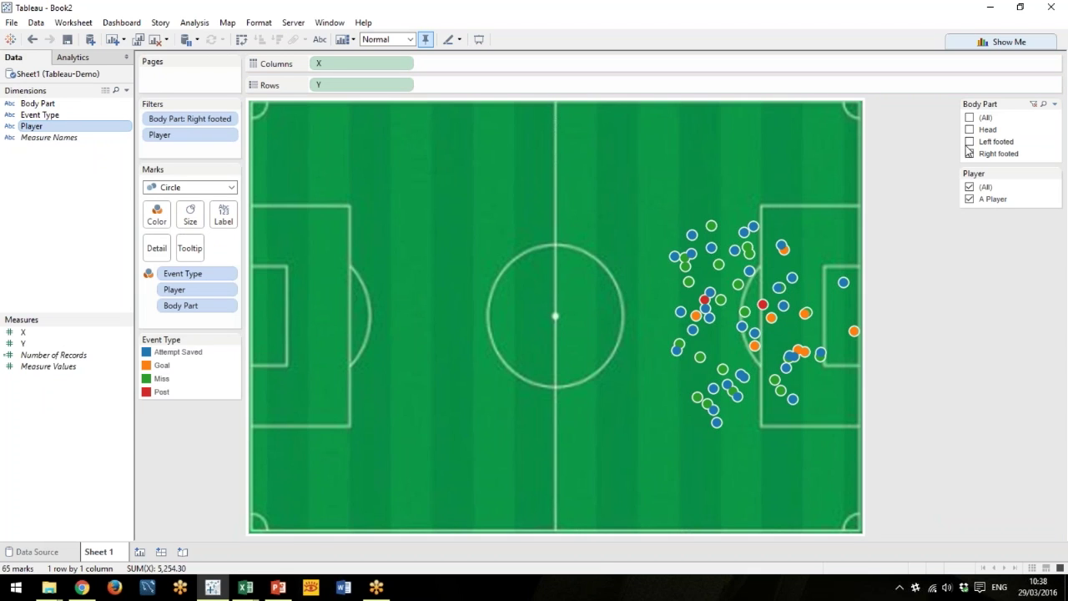
{"action": "left_click", "coordinate": [969, 153]}
{"action": "left_click", "coordinate": [970, 142]}
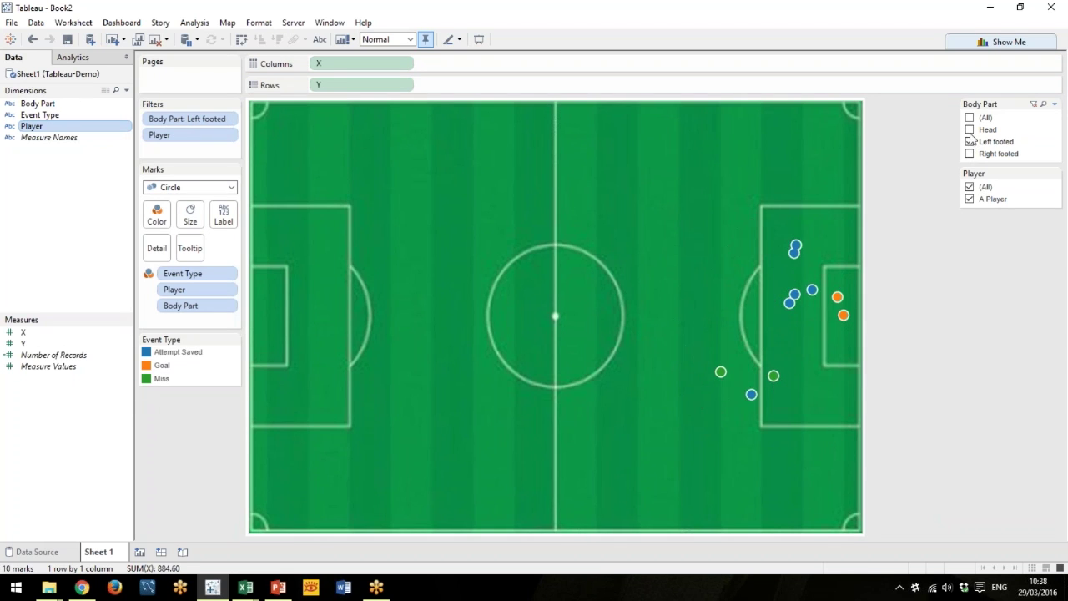
{"action": "left_click", "coordinate": [969, 130]}
{"action": "left_click", "coordinate": [969, 141]}
{"action": "left_click", "coordinate": [970, 117]}
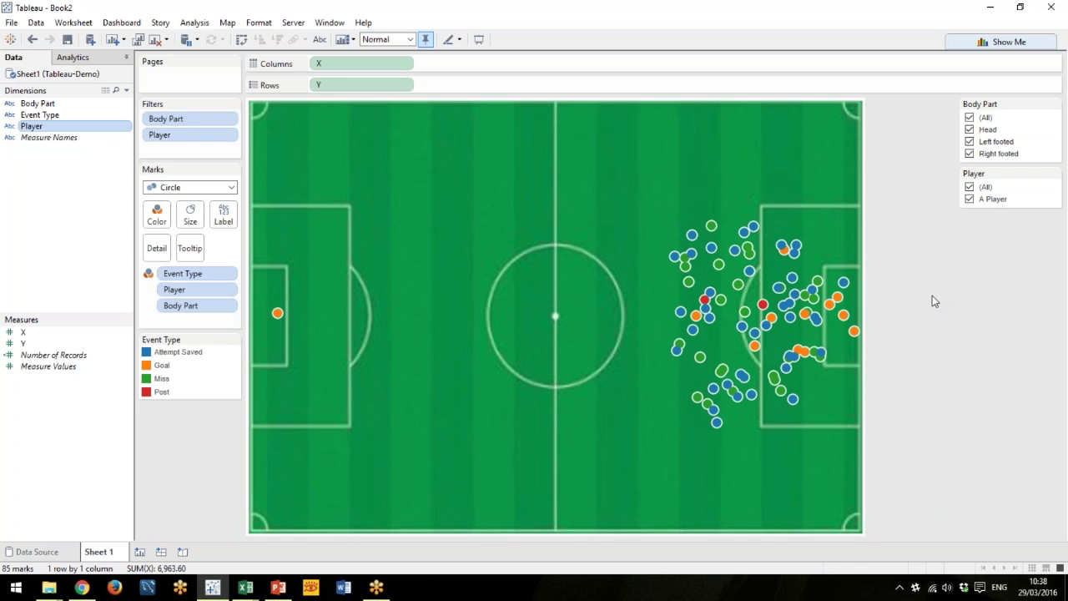
Create Dashboard 1 and place Sheet 1's shot pitch map on it.
{"action": "left_click", "coordinate": [161, 552]}
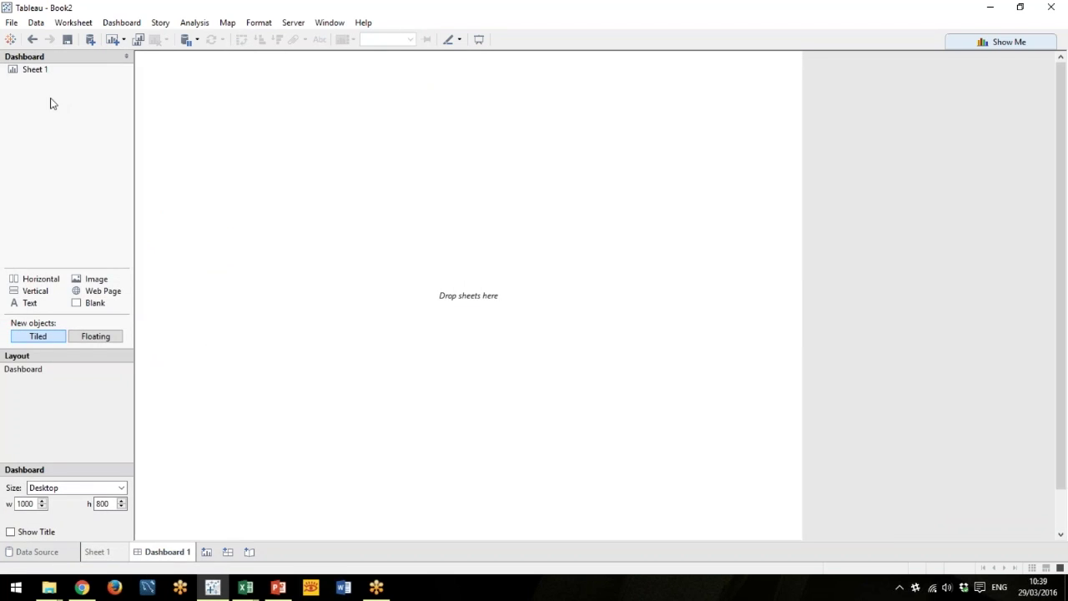
{"action": "mouse_move", "coordinate": [27, 72]}
{"action": "left_click_drag", "start_coordinate": [26, 72], "coordinate": [304, 229]}
Highlight the Goal, Attempt Saved, Miss and Post shots from the Event Type legend, then clear it.
{"action": "left_click", "coordinate": [721, 197]}
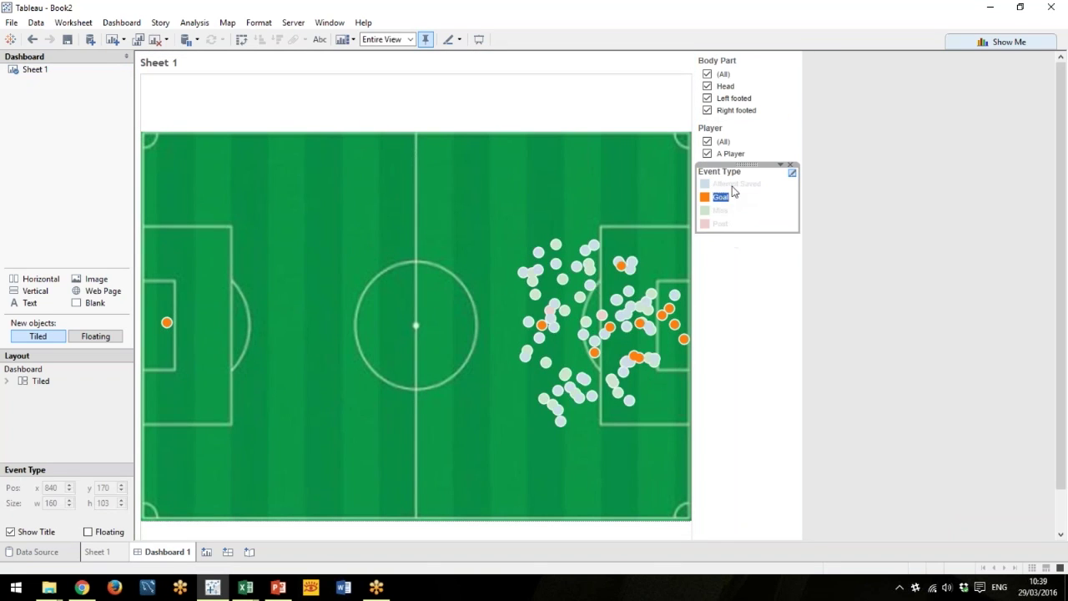
{"action": "left_click", "coordinate": [721, 184]}
{"action": "left_click", "coordinate": [719, 210]}
{"action": "left_click", "coordinate": [719, 224]}
{"action": "left_click", "coordinate": [731, 182]}
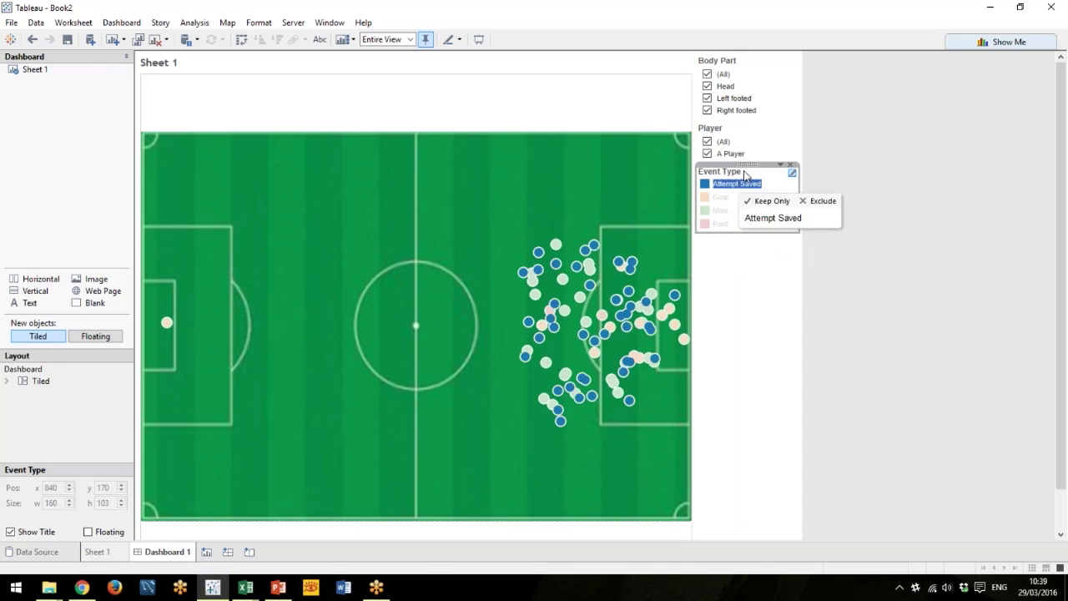
{"action": "left_click", "coordinate": [734, 186]}
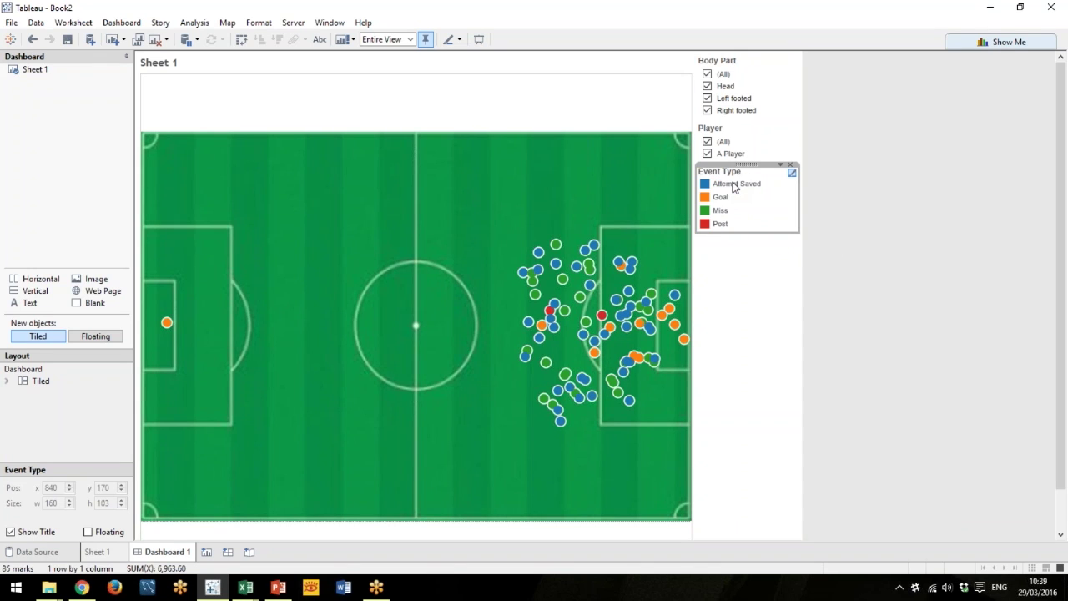
{"action": "left_click", "coordinate": [728, 136]}
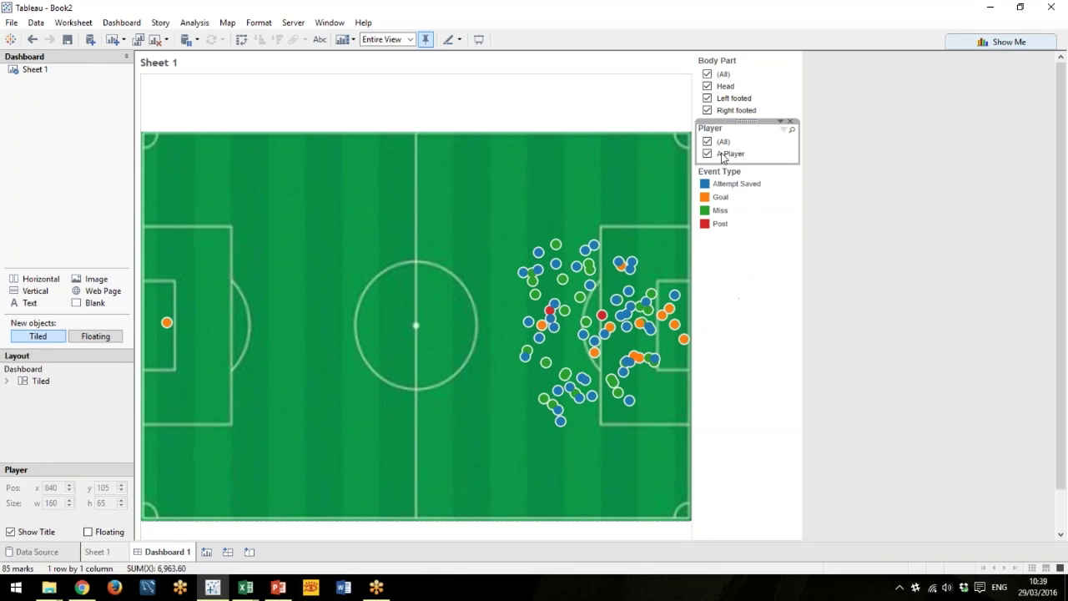
Make Player a Single Value (Dropdown) filter and Body Part a Single Value (List) filter.
{"action": "left_click", "coordinate": [781, 121]}
{"action": "left_click", "coordinate": [884, 249]}
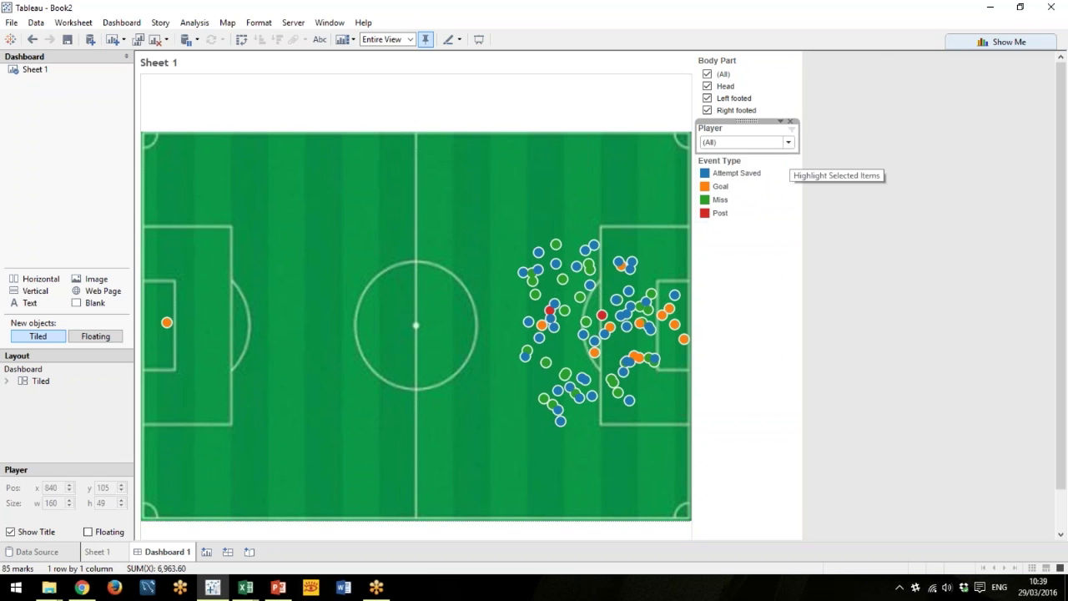
{"action": "left_click", "coordinate": [768, 76]}
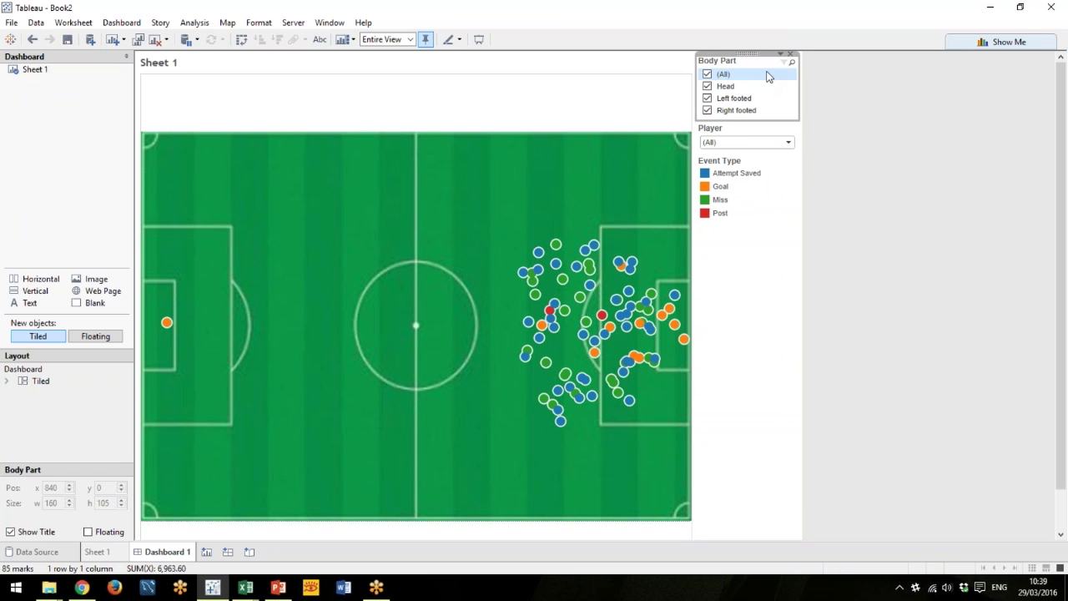
{"action": "left_click", "coordinate": [781, 54]}
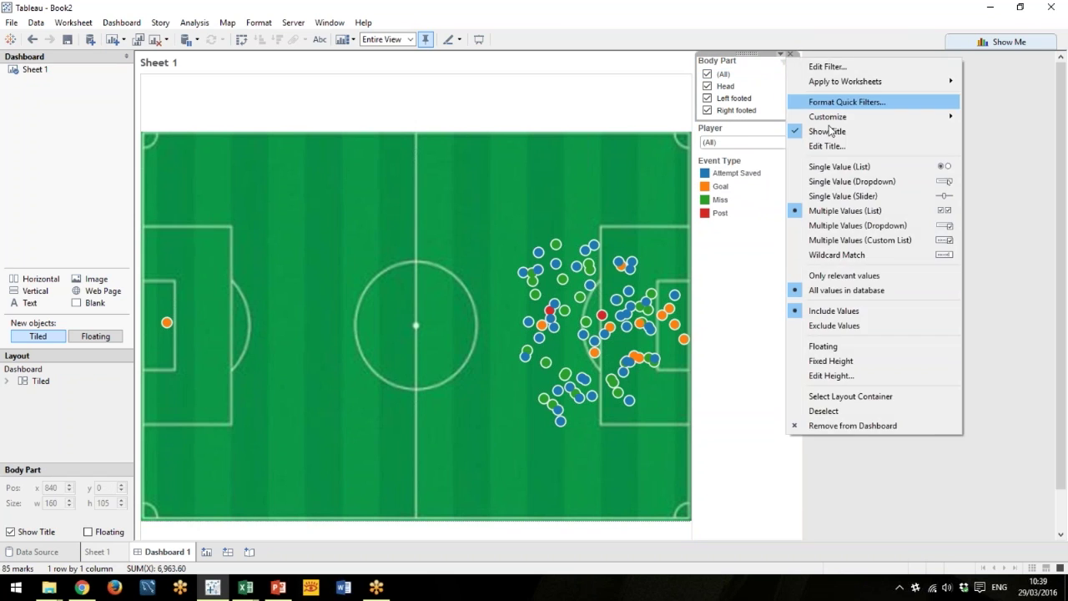
{"action": "left_click", "coordinate": [858, 169]}
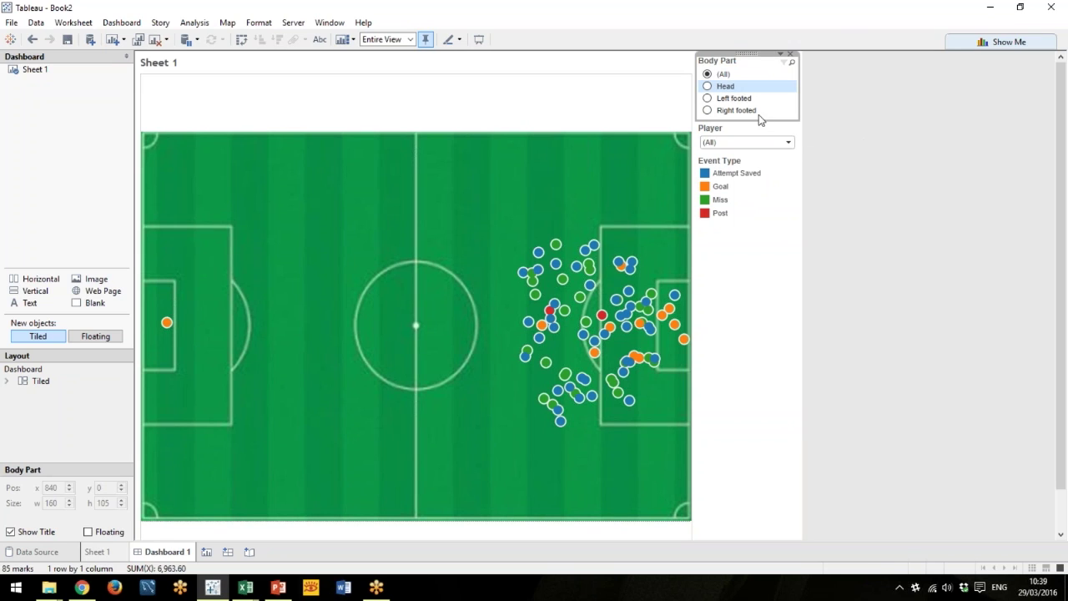
Test the filters: show Head shots, browse the player list, highlight Goal and Miss, then restore (All).
{"action": "left_click", "coordinate": [722, 86]}
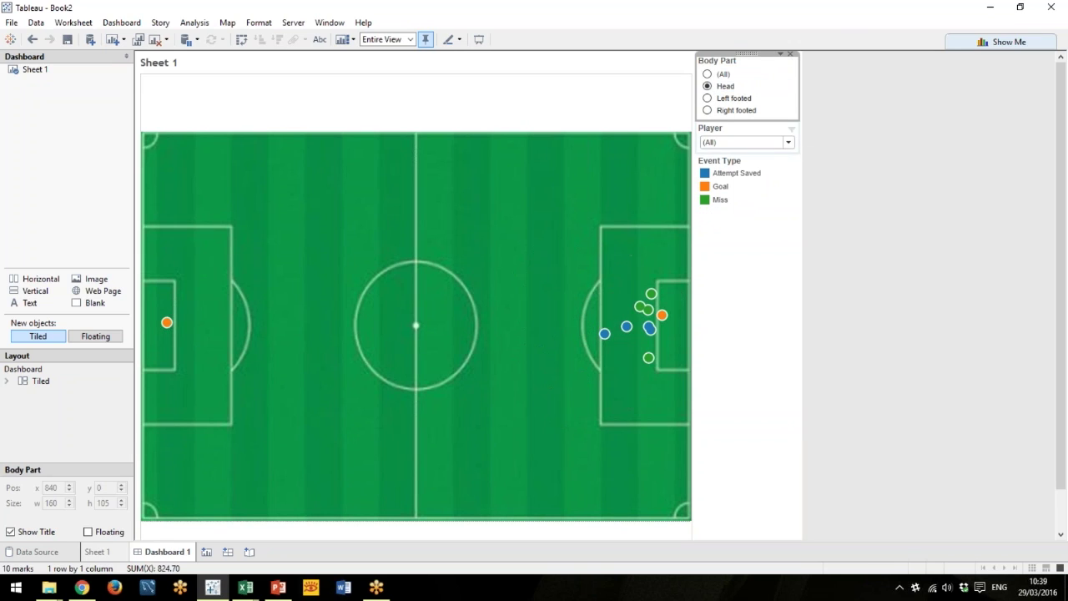
{"action": "left_click", "coordinate": [747, 142]}
{"action": "left_click", "coordinate": [745, 164]}
{"action": "left_click", "coordinate": [787, 142]}
{"action": "left_click", "coordinate": [739, 163]}
{"action": "left_click", "coordinate": [731, 146]}
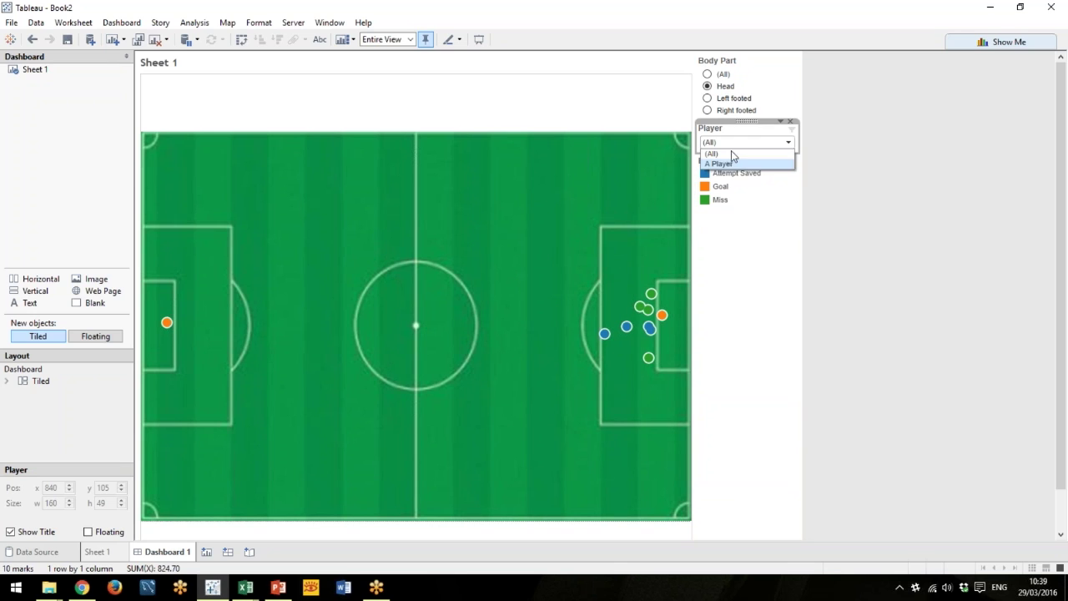
{"action": "left_click", "coordinate": [734, 161]}
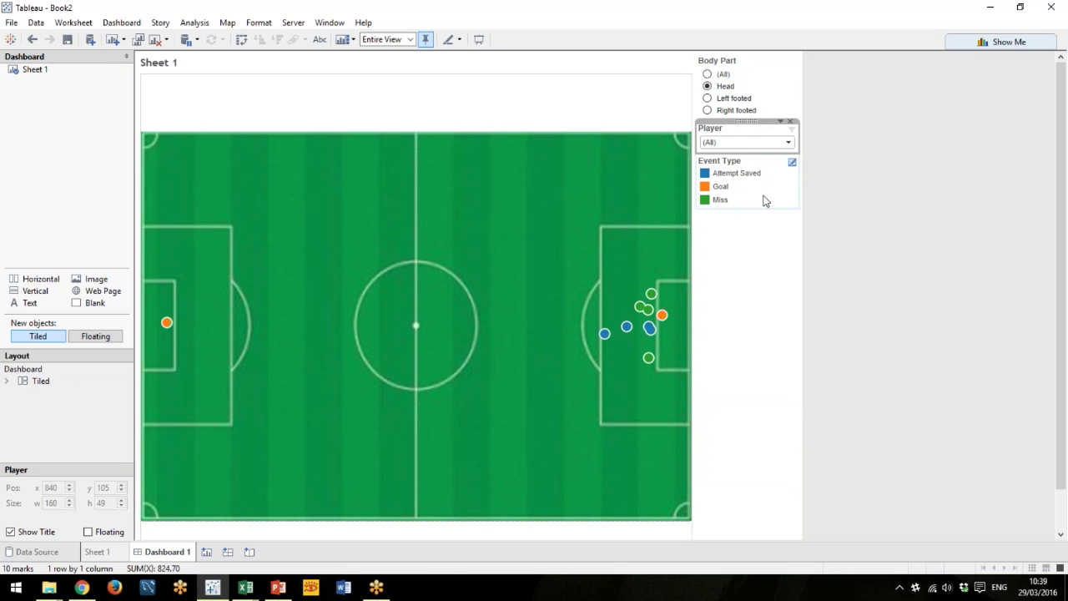
{"action": "left_click", "coordinate": [721, 187]}
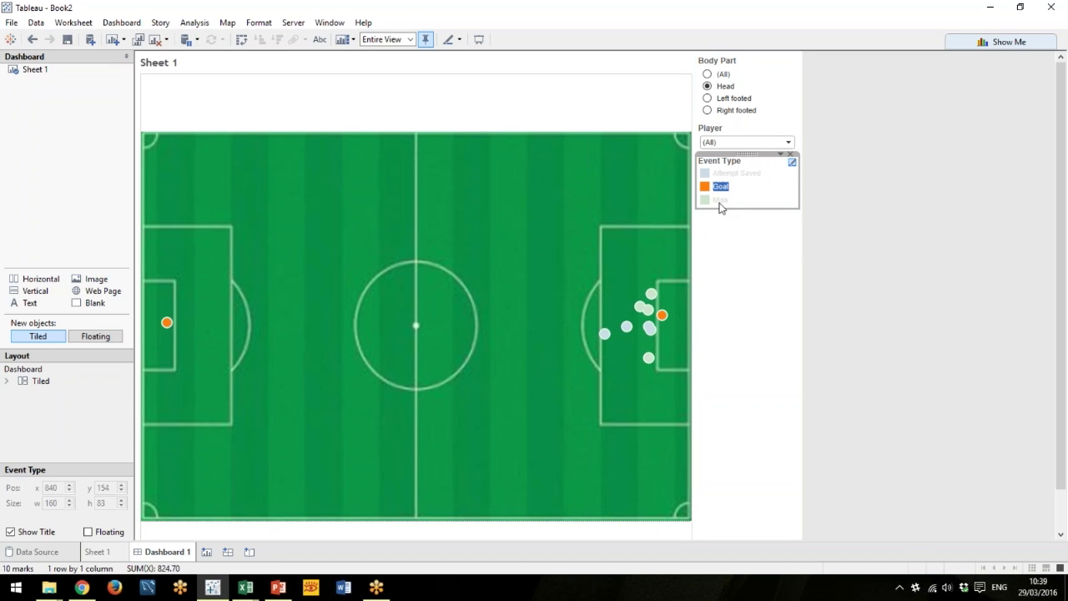
{"action": "left_click", "coordinate": [719, 201]}
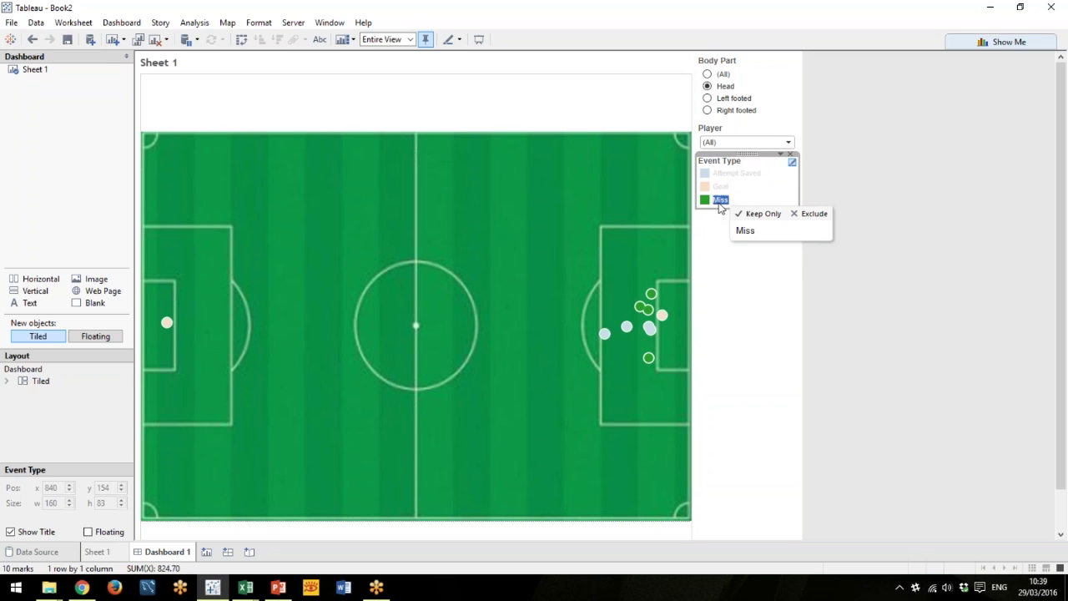
{"action": "left_click", "coordinate": [707, 73]}
{"action": "left_click", "coordinate": [707, 204]}
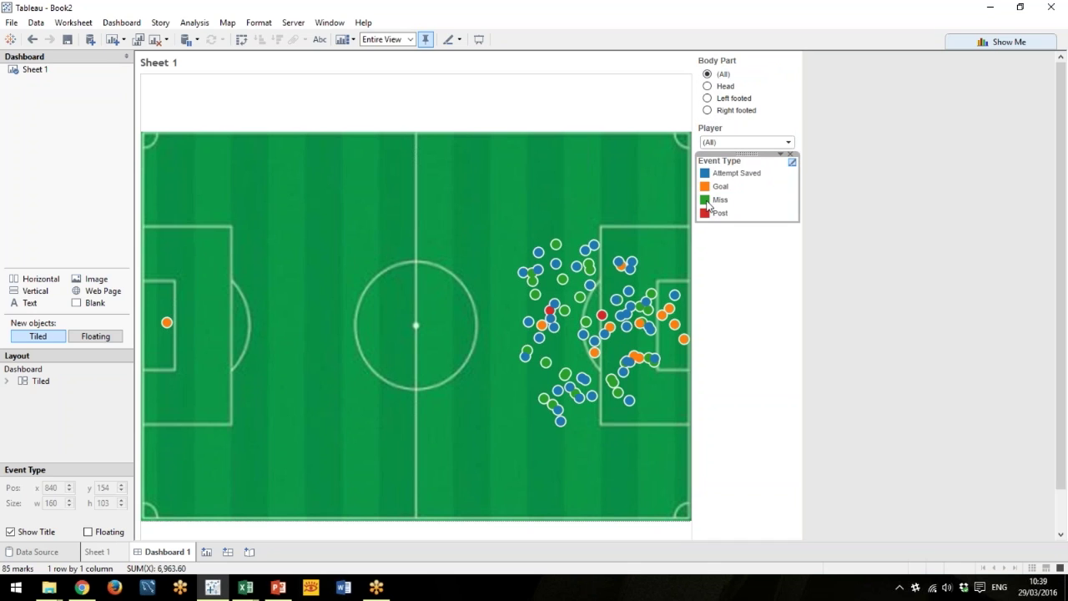